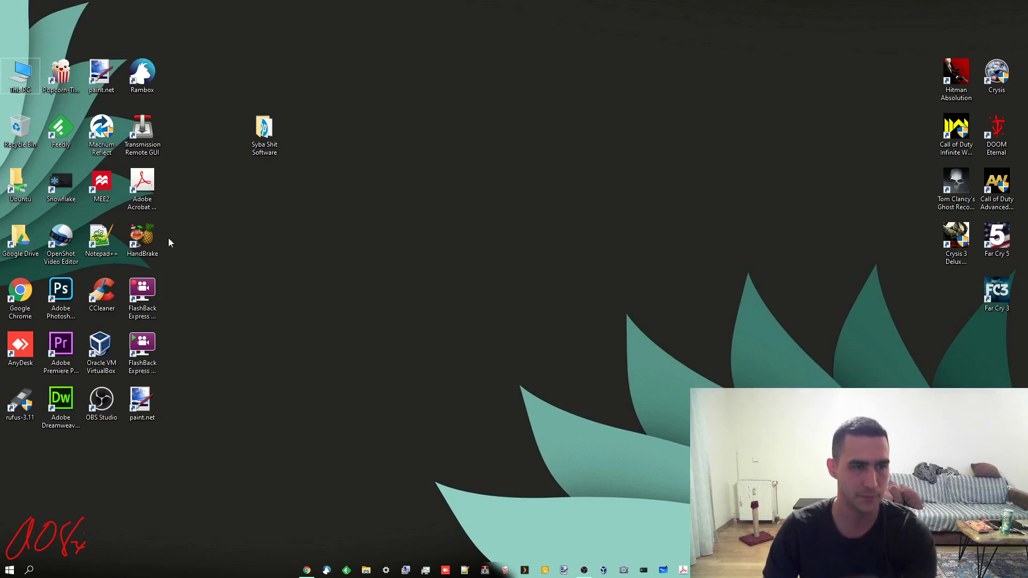
Step: Check This PC for the newly attached drive, look into Local Disk (C:), and close the window
double_click(28, 76)
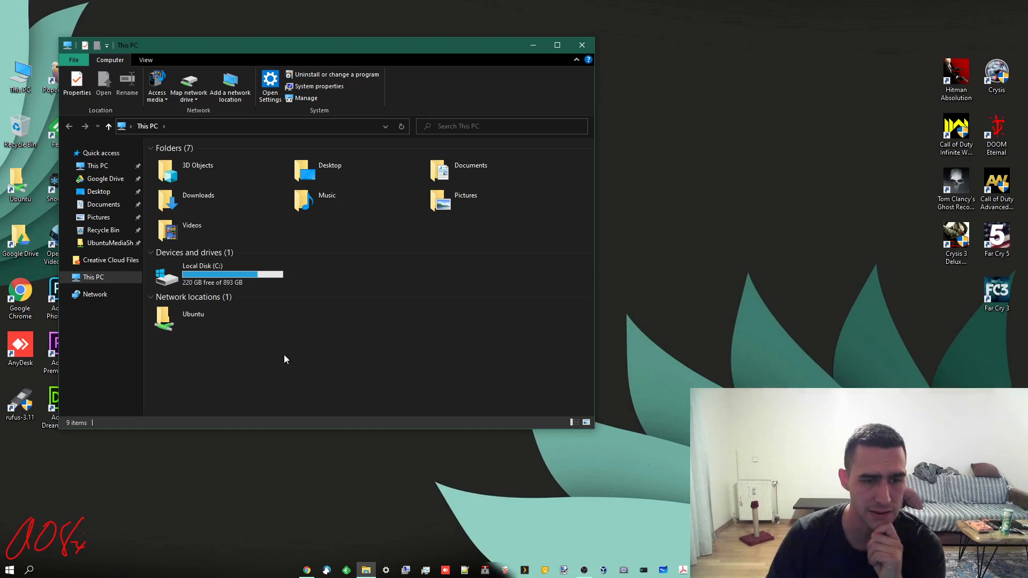
drag(257, 45, 405, 43)
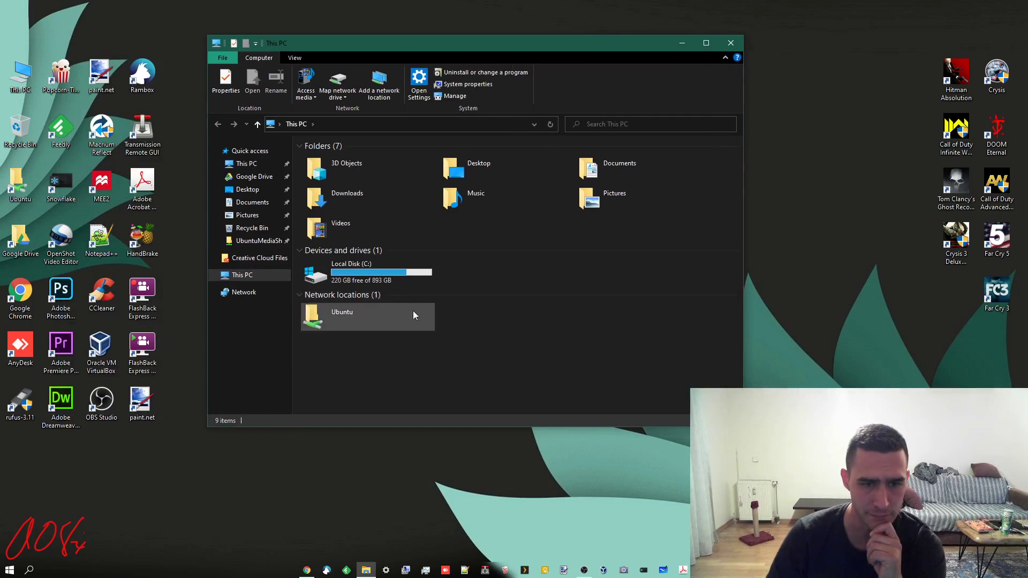
double_click(369, 273)
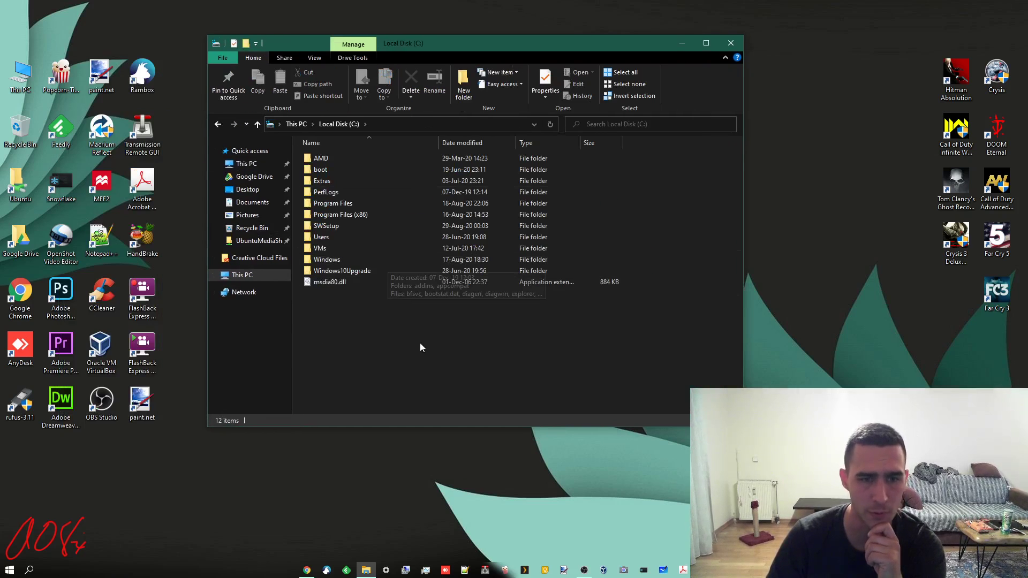
key(alt+Left)
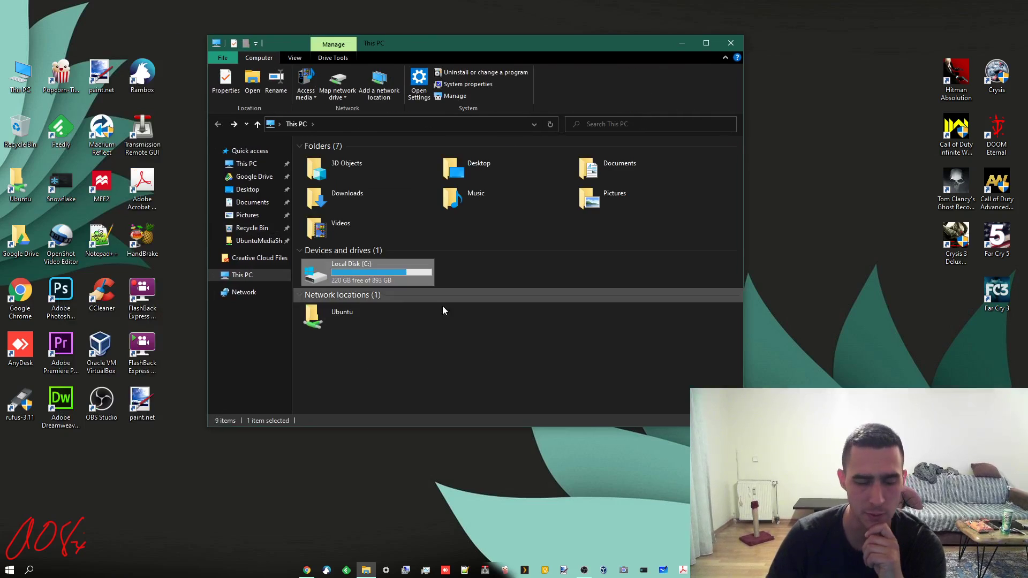
click(450, 349)
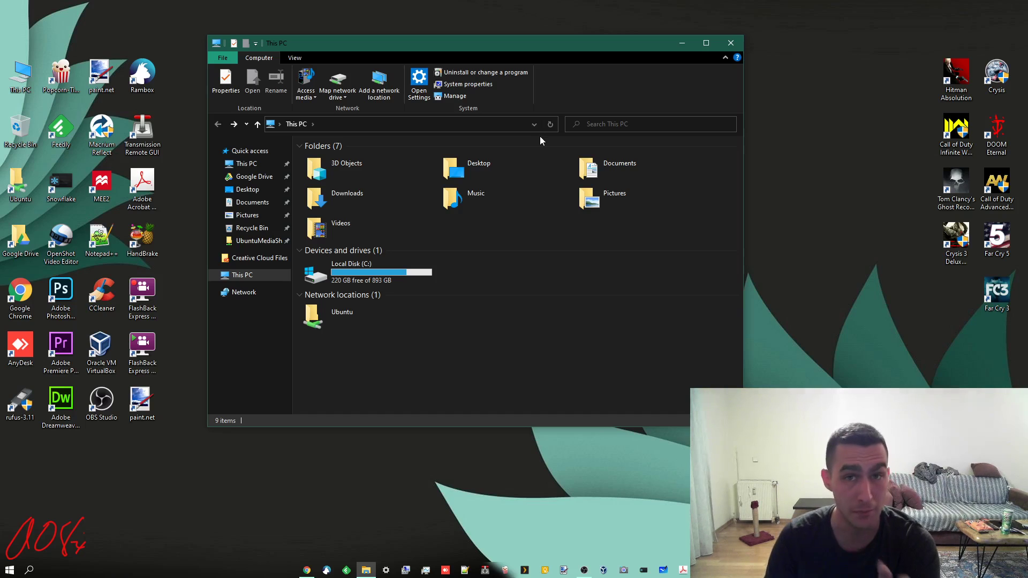
click(731, 43)
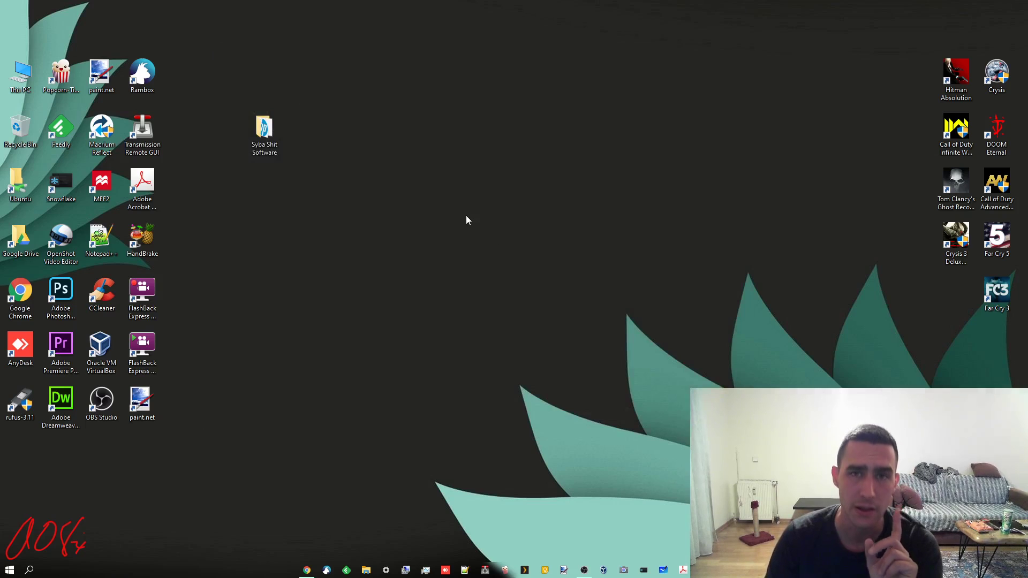
Step: Open Computer Management and inspect the disk drives in Device Manager, selecting the Land 2531 USB Device
right_click(24, 72)
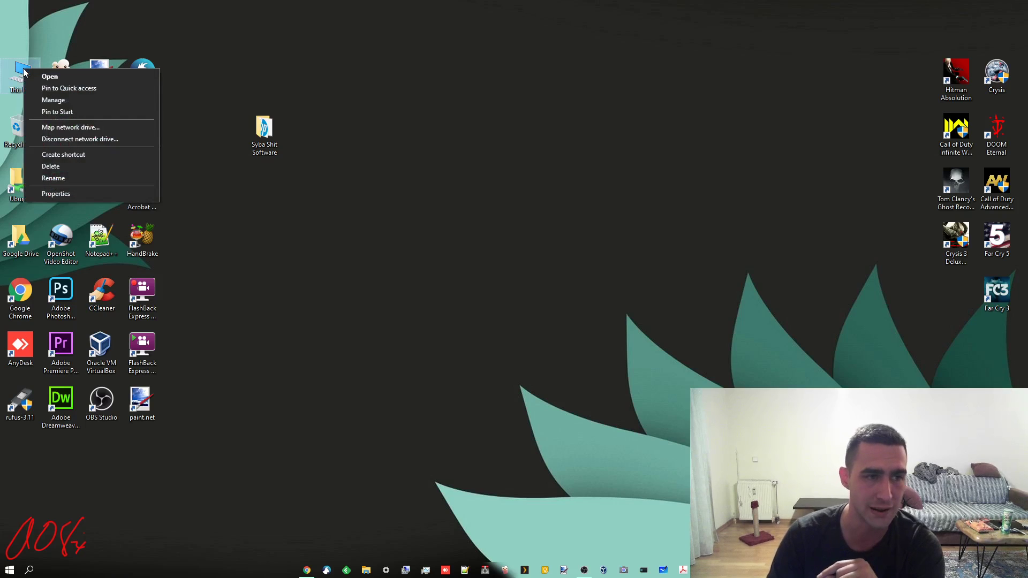
click(54, 101)
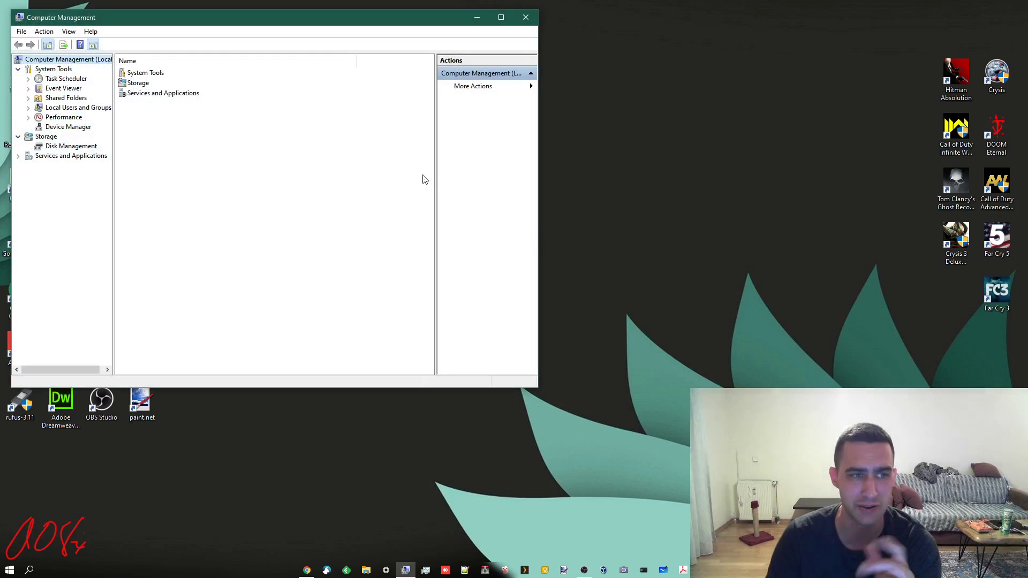
drag(230, 25, 459, 63)
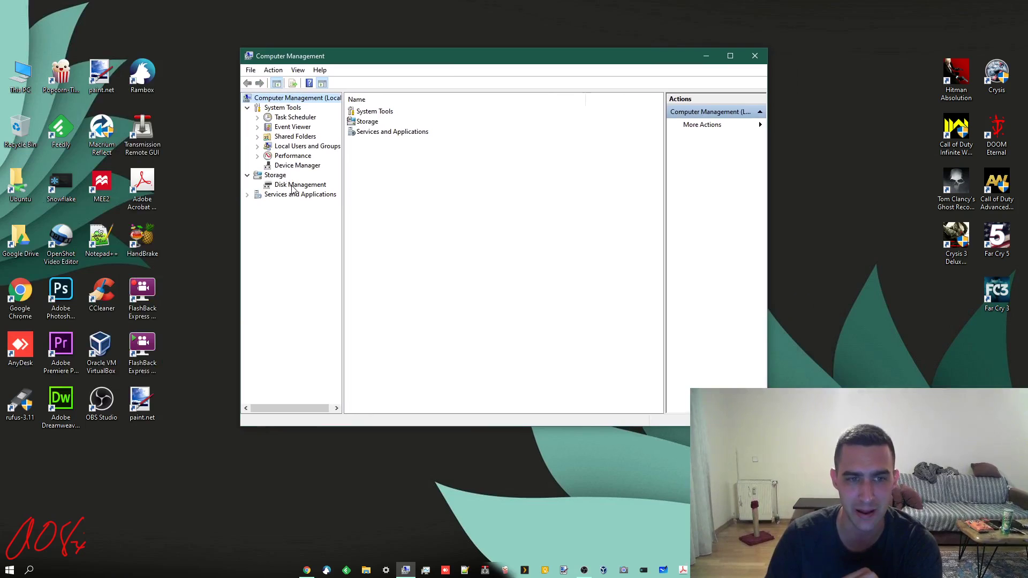
click(301, 166)
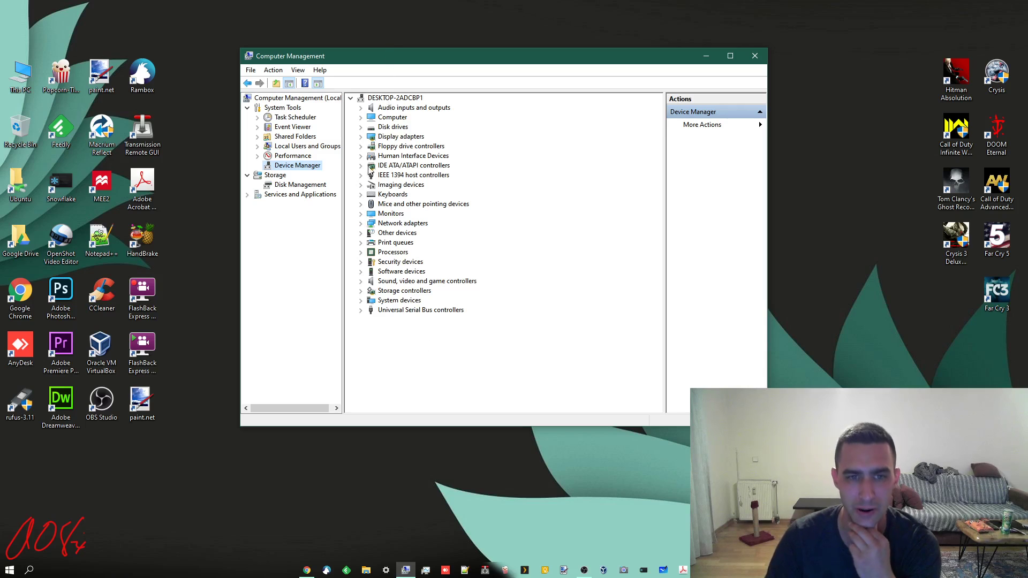
click(360, 126)
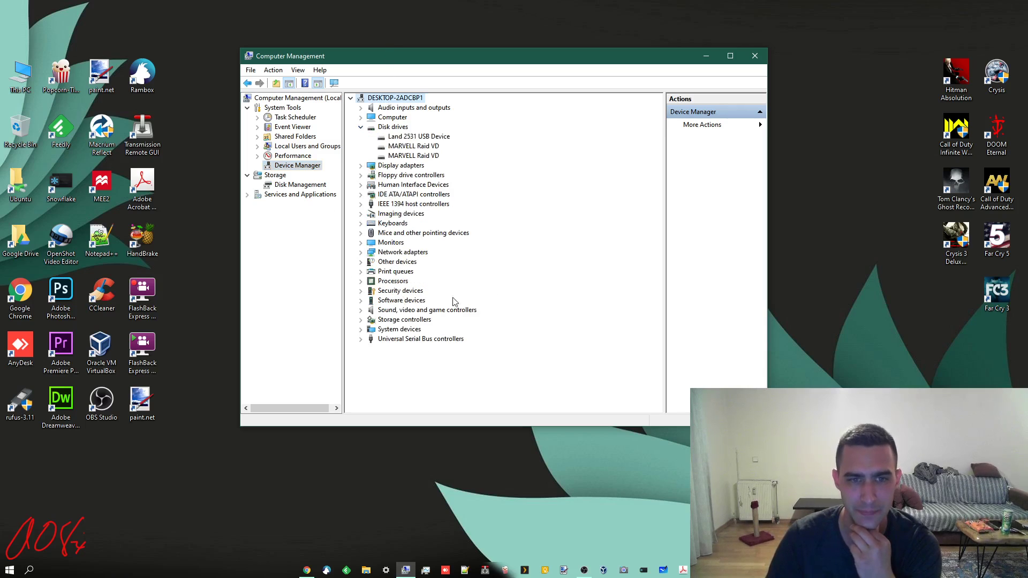
click(413, 137)
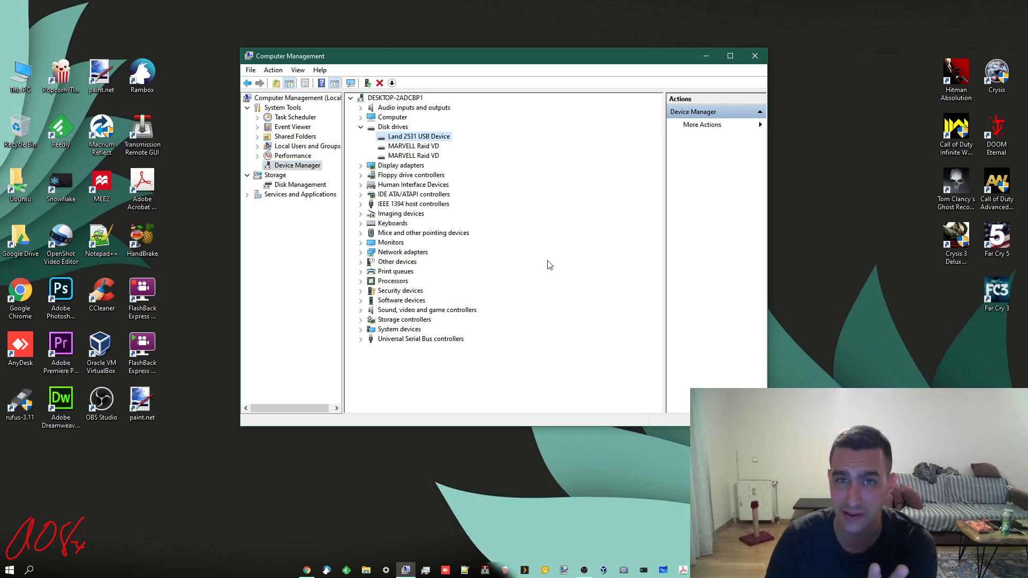
Step: Open Disk Management and initialize Disk 2 with the MBR (Master Boot Record) partition style
click(301, 185)
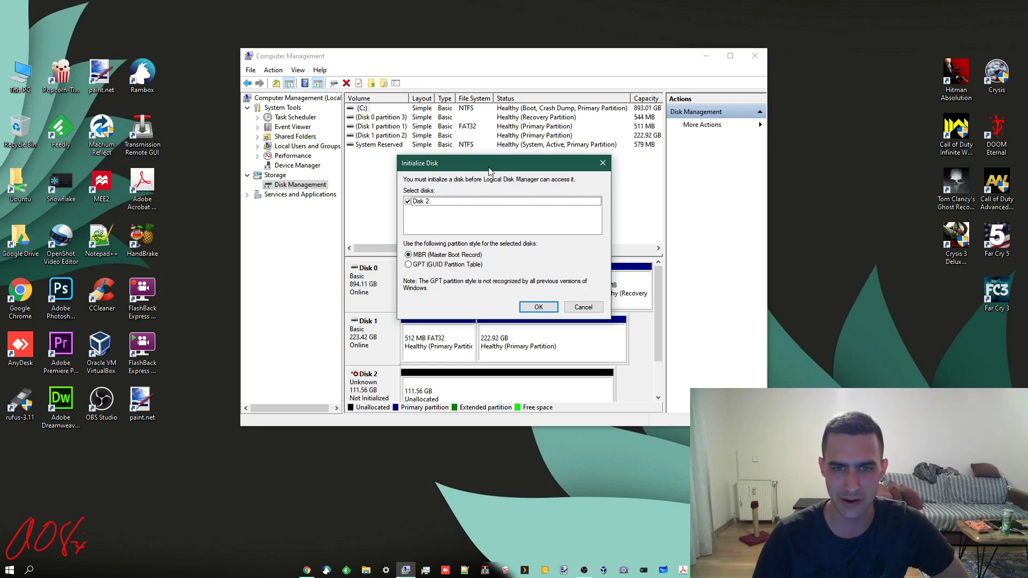
drag(489, 170, 612, 115)
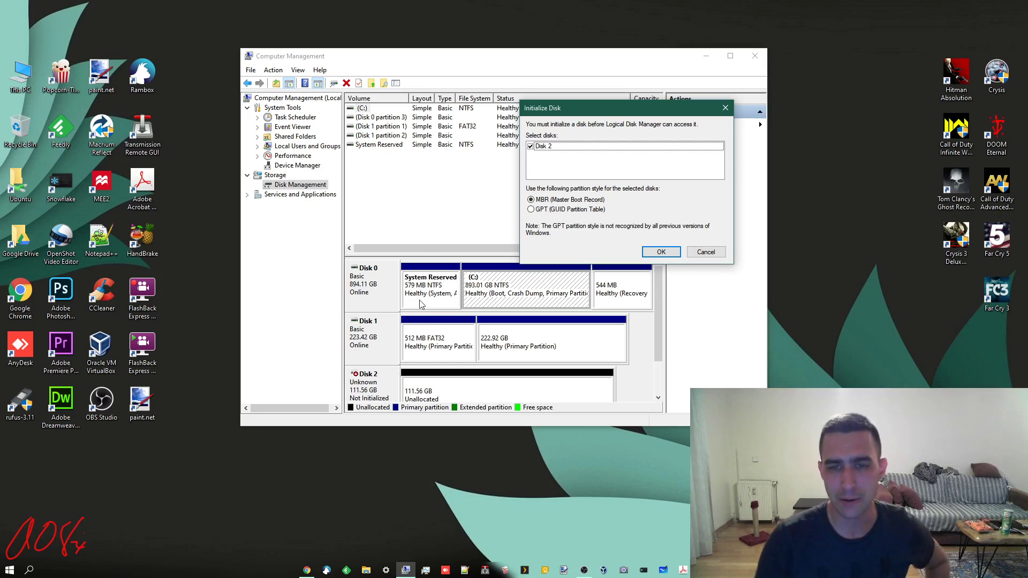
click(556, 213)
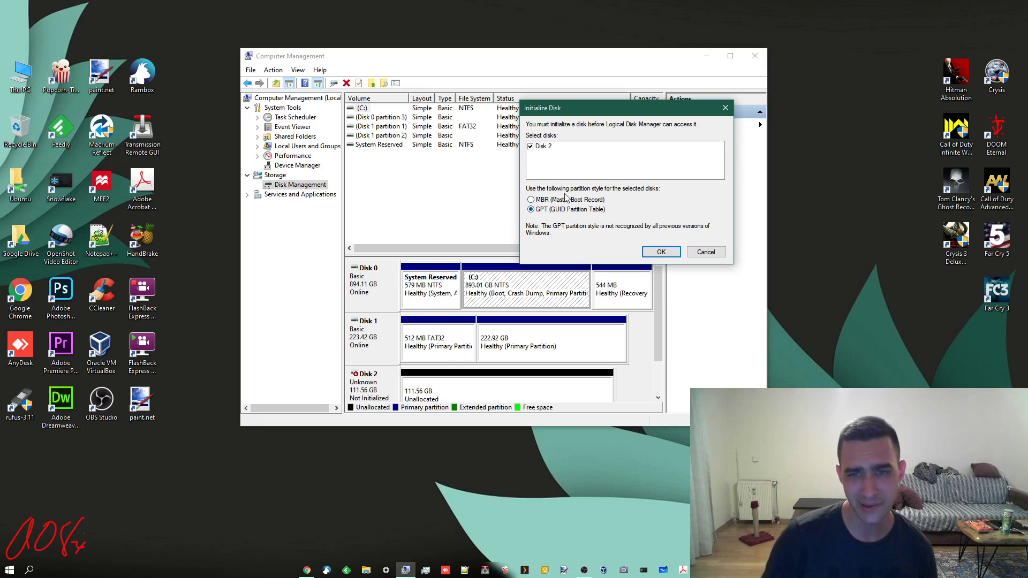
click(566, 199)
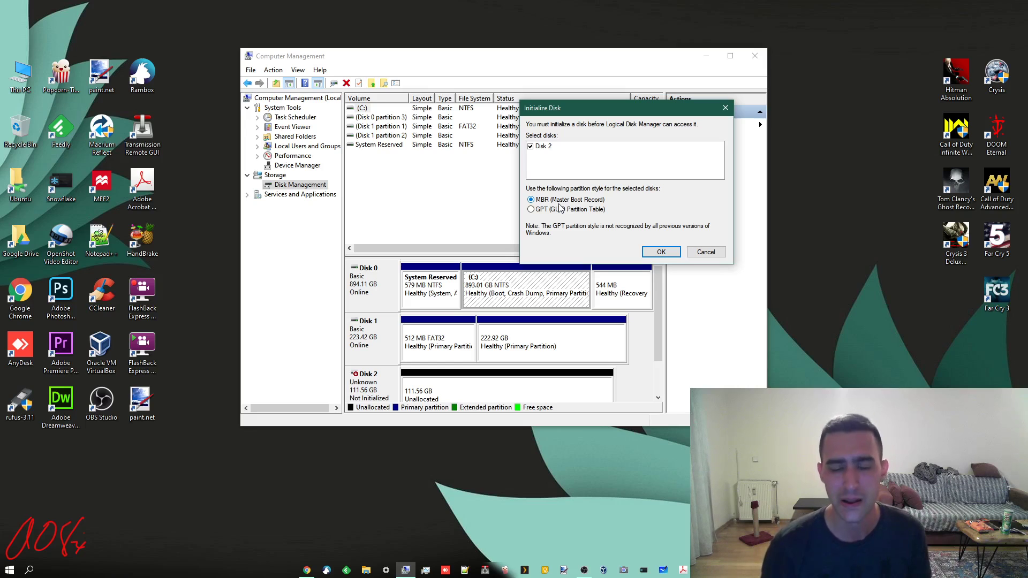
click(661, 251)
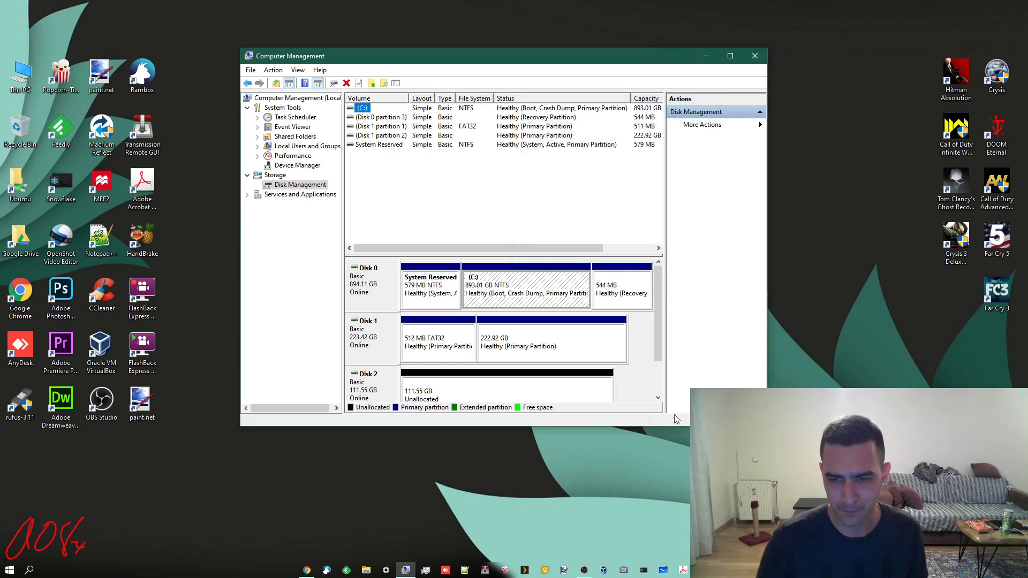
Step: Start a new simple volume in Disk 2's unallocated space, using the maximum size of 114230 MB
drag(676, 426, 675, 460)
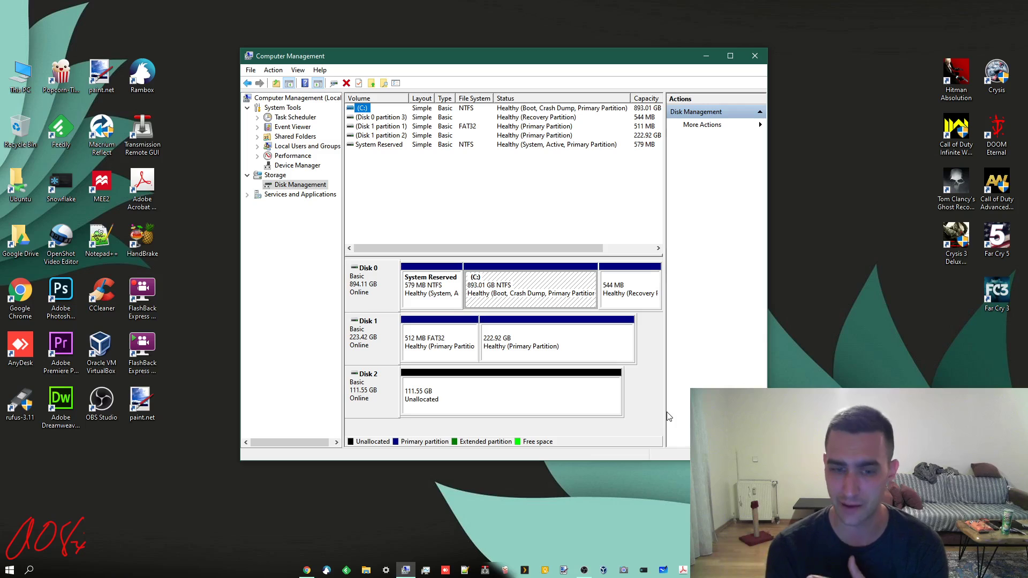
click(498, 413)
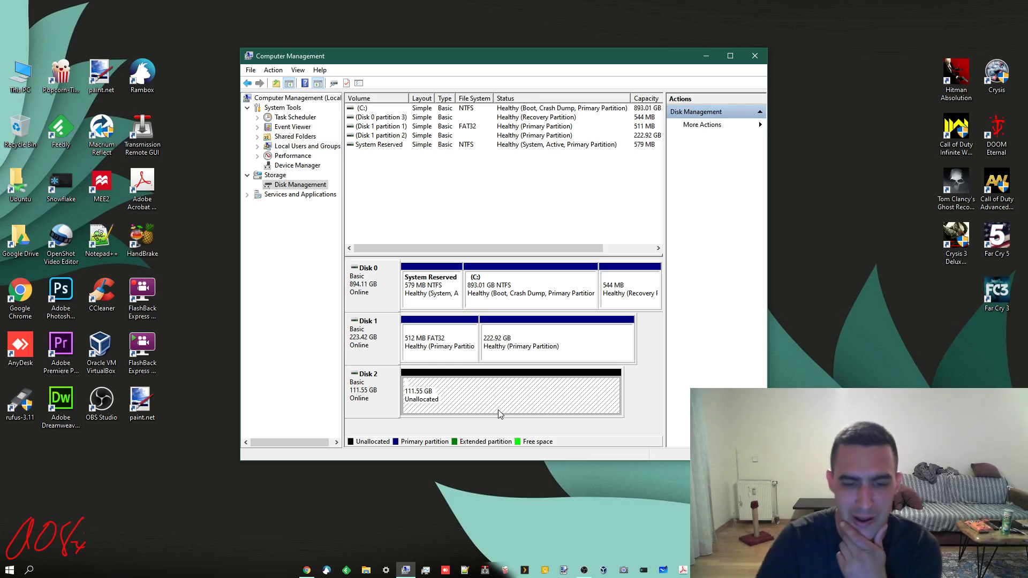
right_click(520, 410)
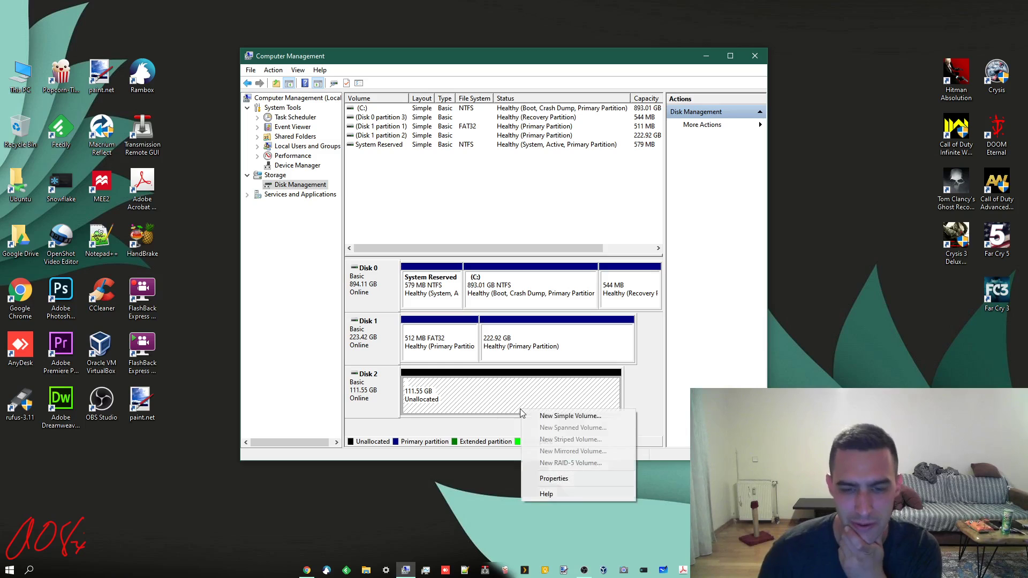
click(573, 417)
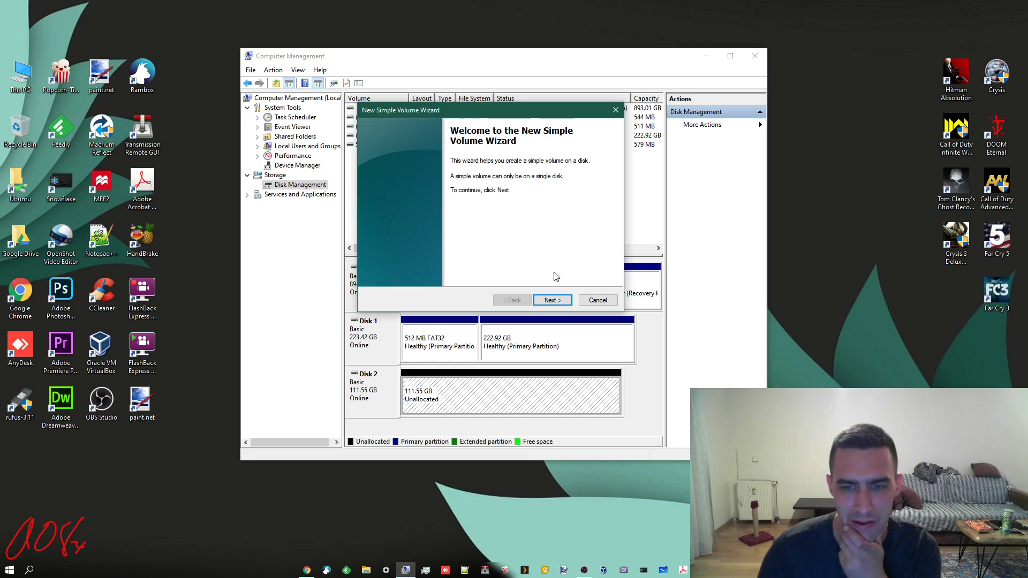
click(552, 300)
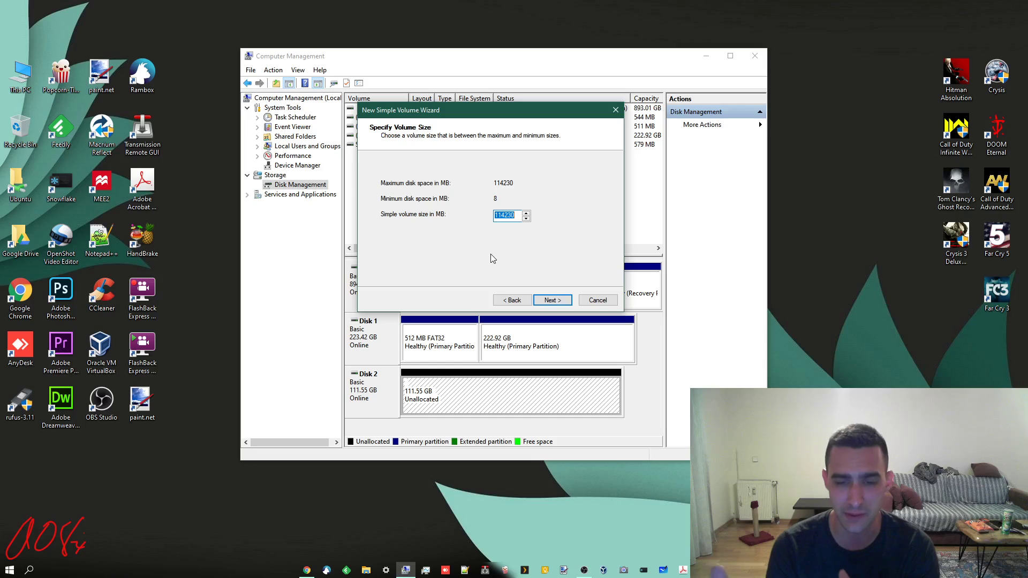
click(553, 301)
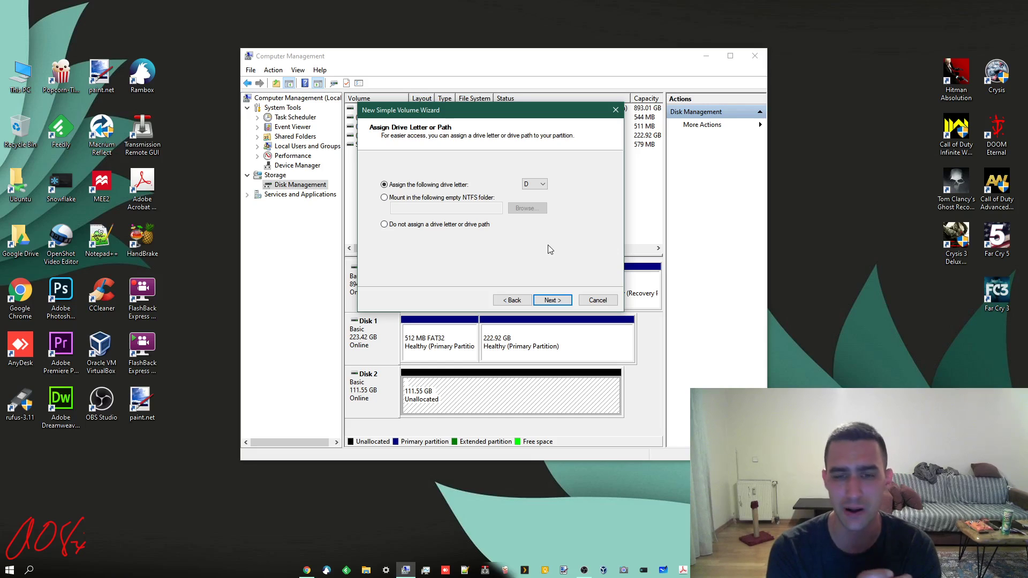
Step: Check in This PC which drive letters are already in use, and close the window
double_click(21, 75)
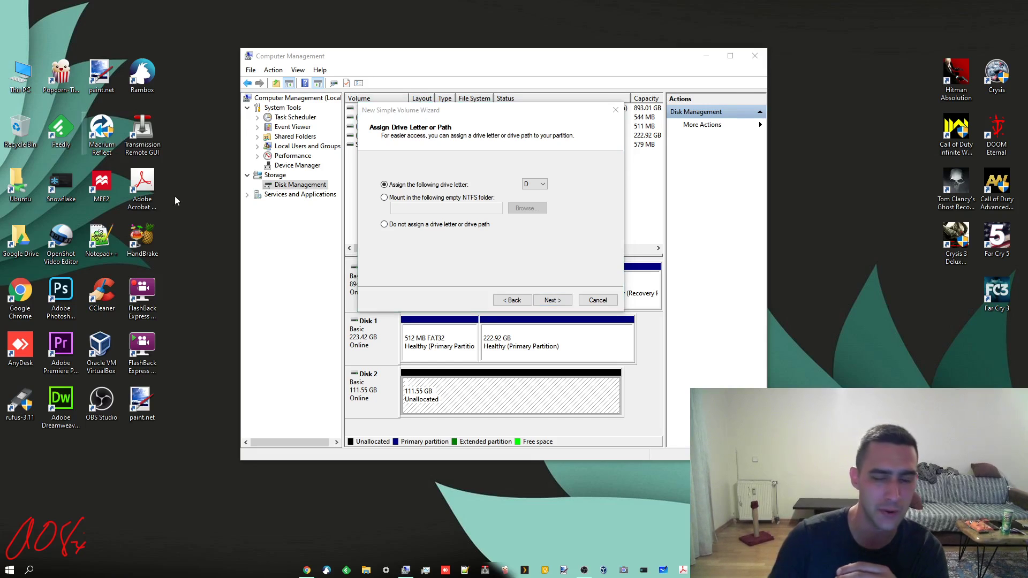
drag(579, 44, 448, 155)
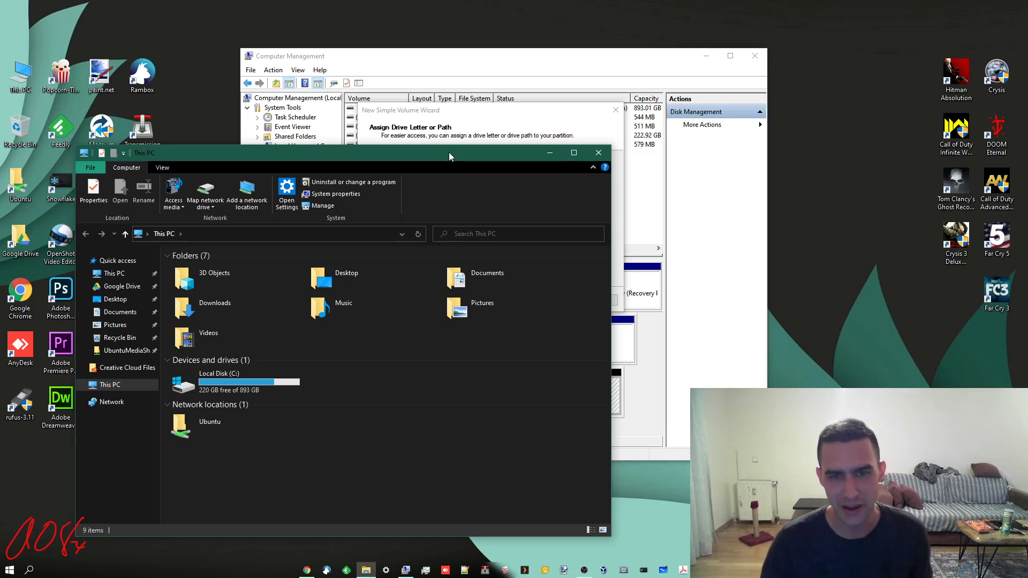
click(603, 156)
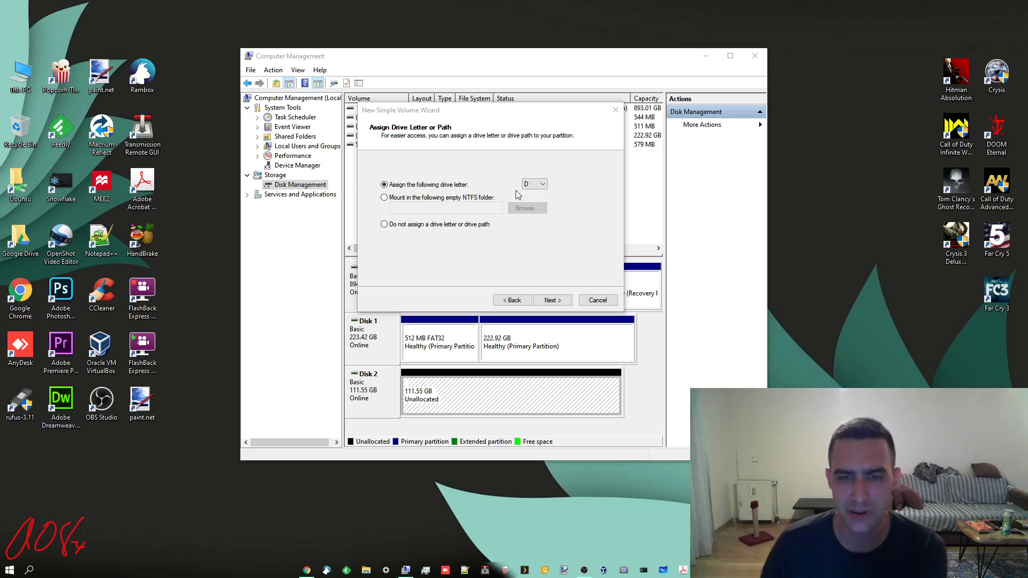
Step: Assign drive letter D and set the format to NTFS with the default allocation unit size and an empty volume label
click(558, 304)
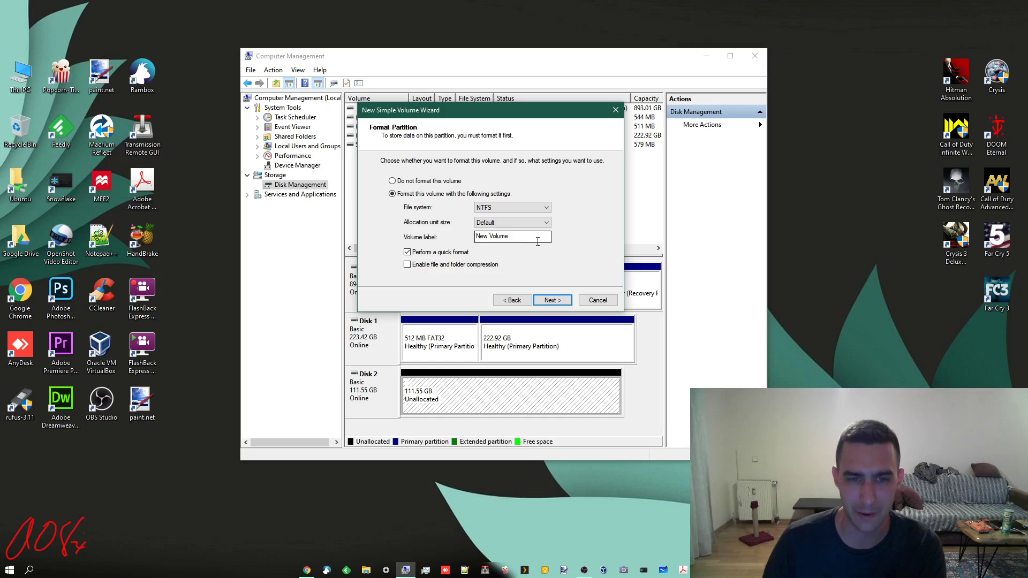
click(548, 208)
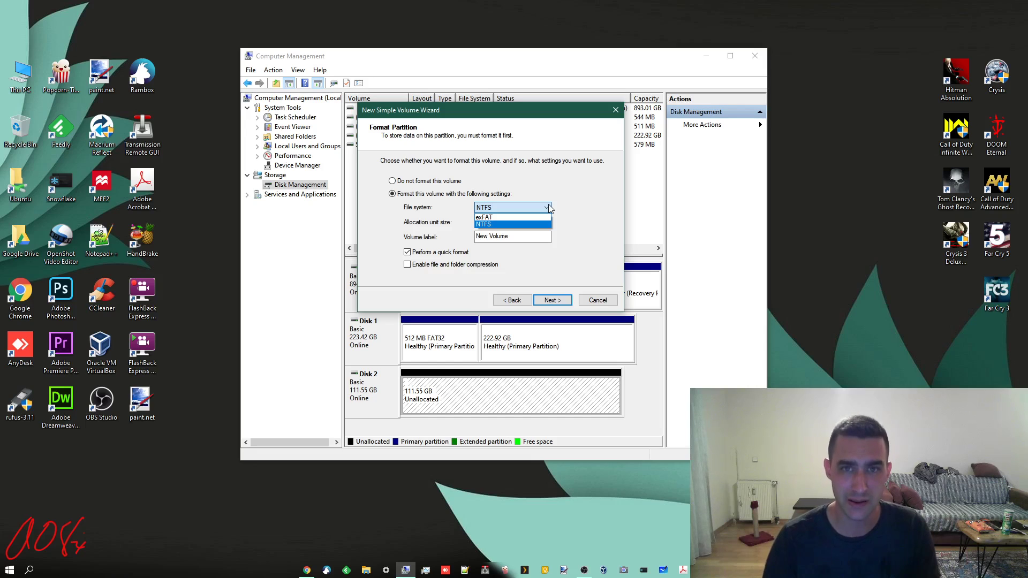
click(495, 225)
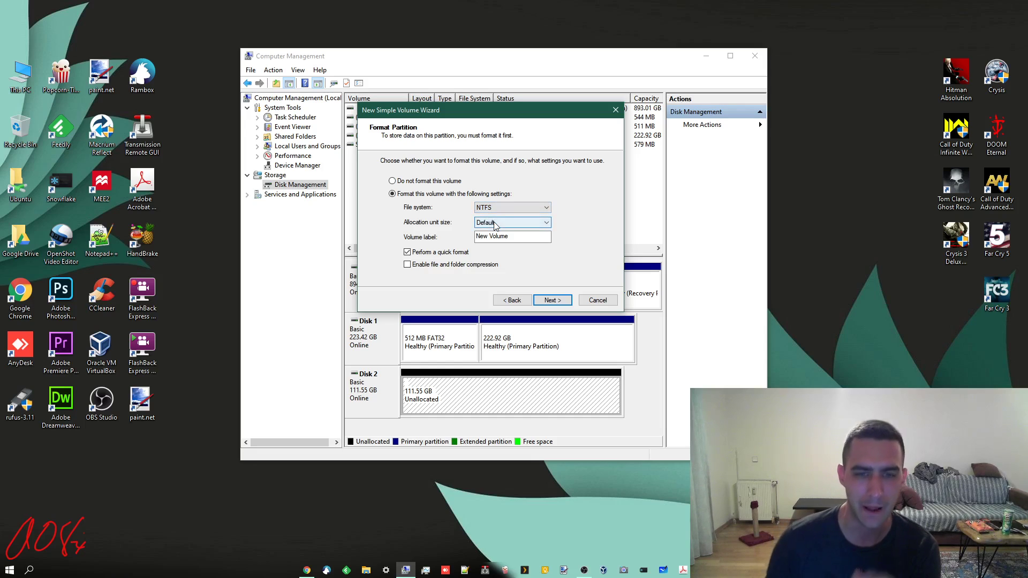
key(Tab)
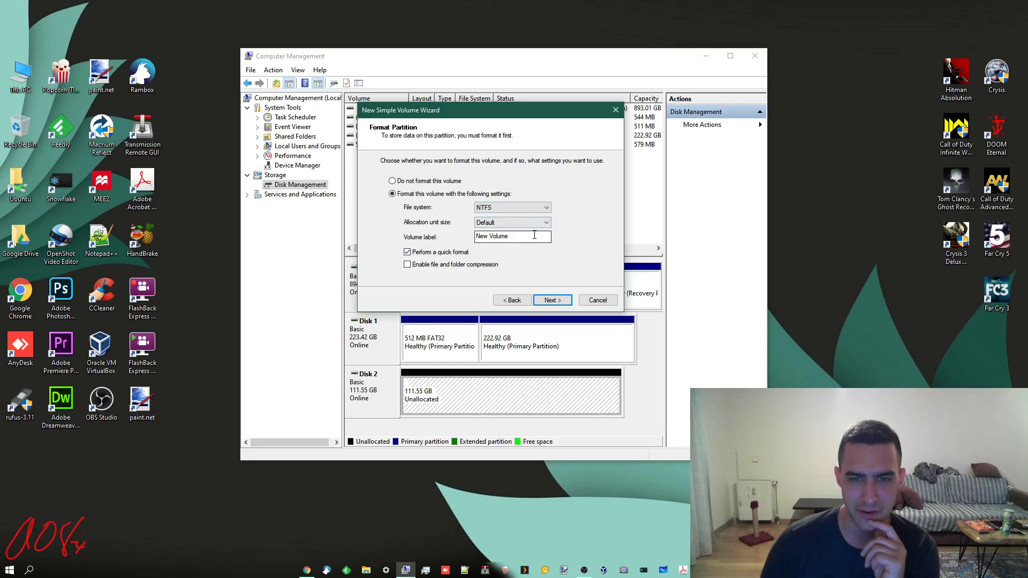
key(BackSpace)
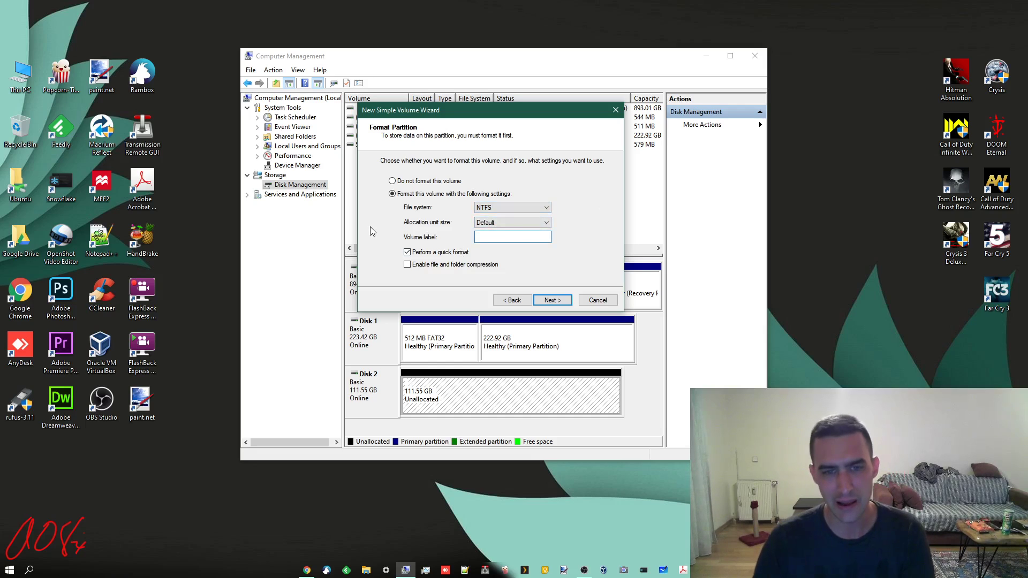
click(546, 223)
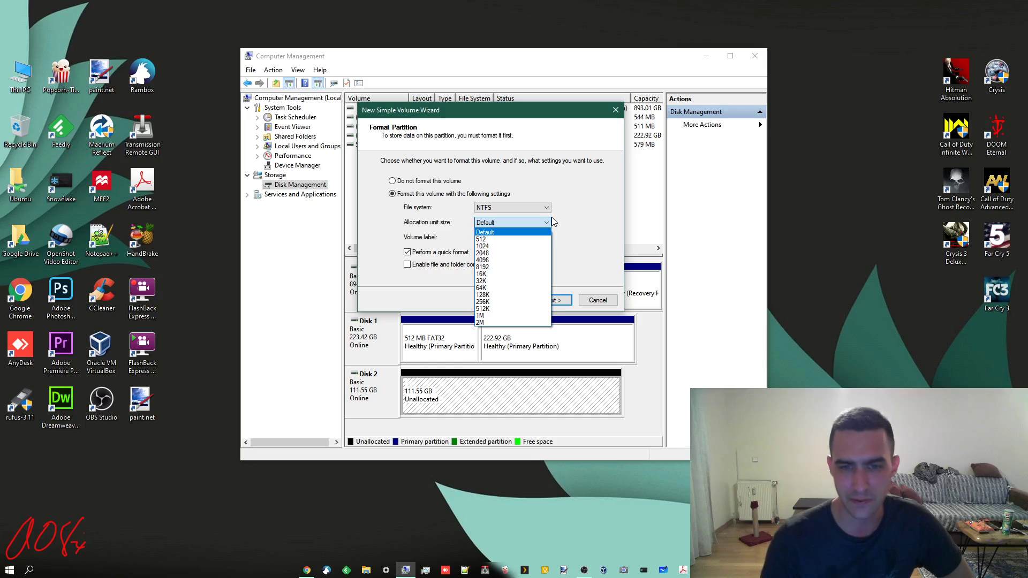
click(585, 204)
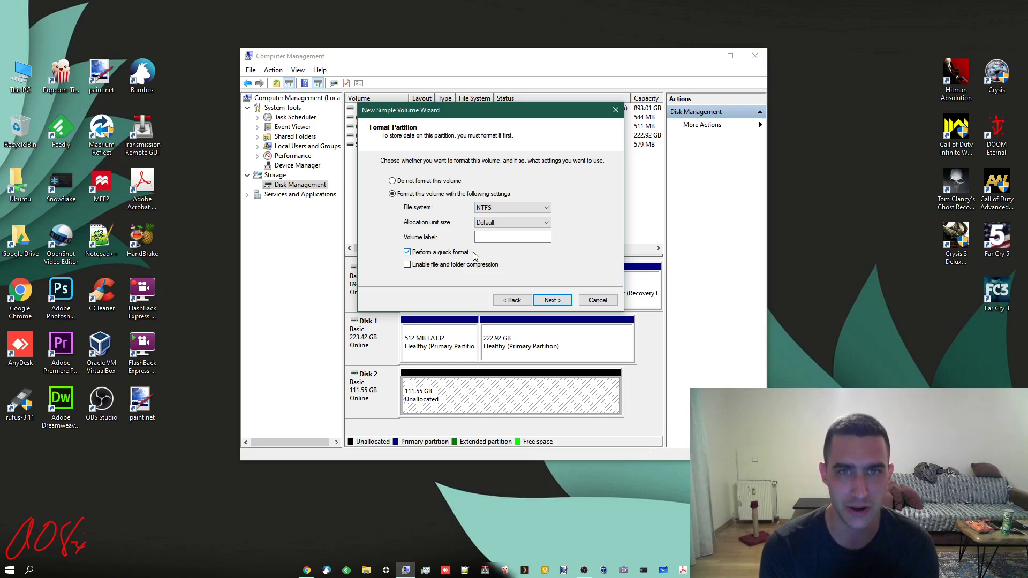
Step: Examine the wipe modes and overwrite security levels of CCleaner's Drive Wiper, and close the program without wiping anything
double_click(104, 297)
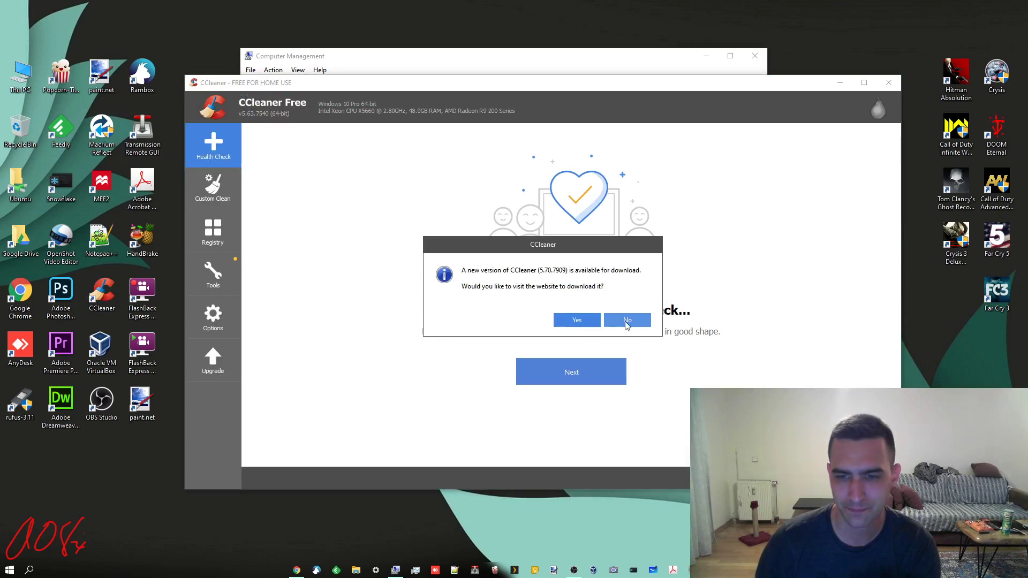
click(624, 319)
click(213, 272)
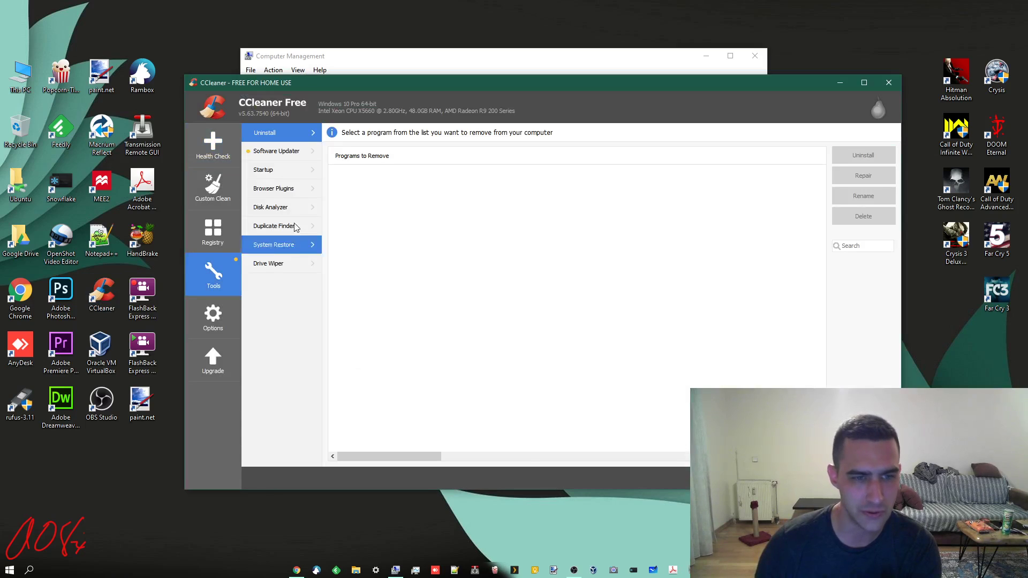
click(269, 263)
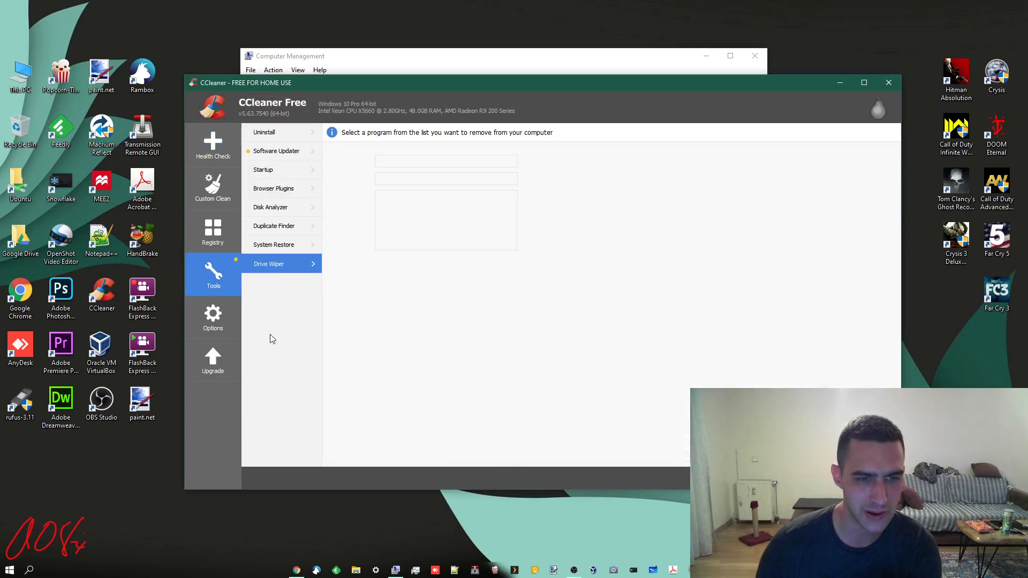
click(514, 178)
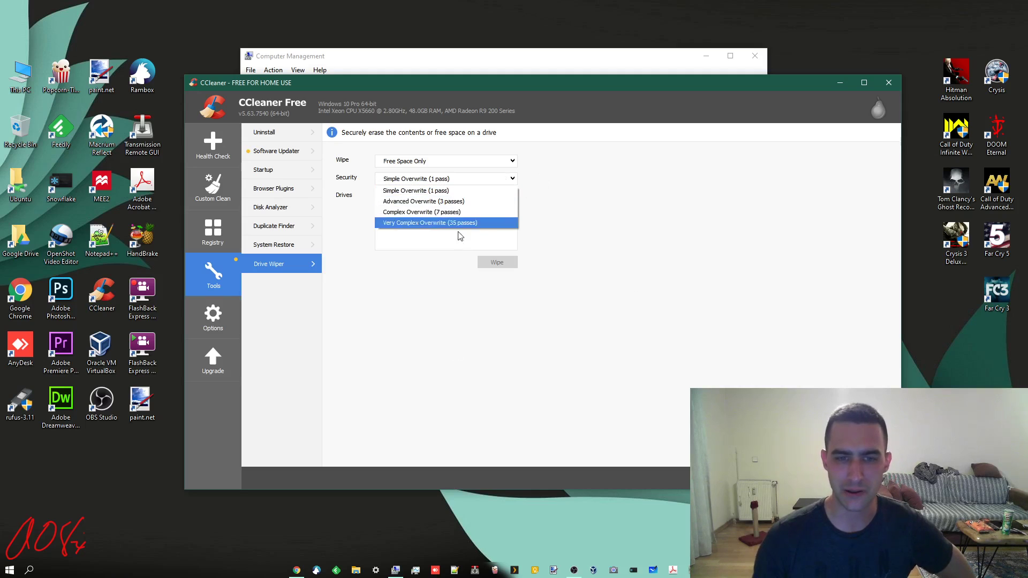
click(784, 205)
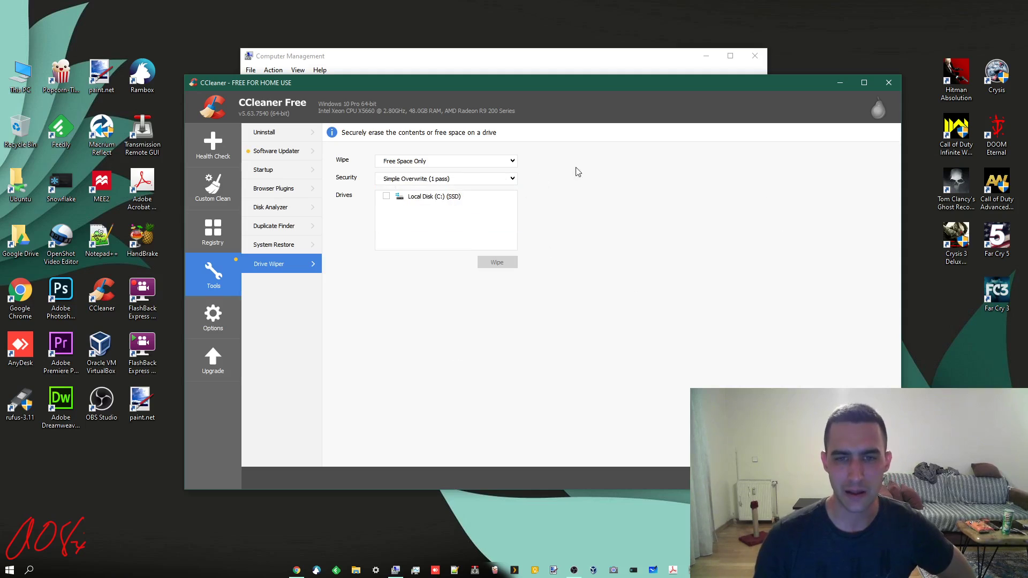
click(514, 162)
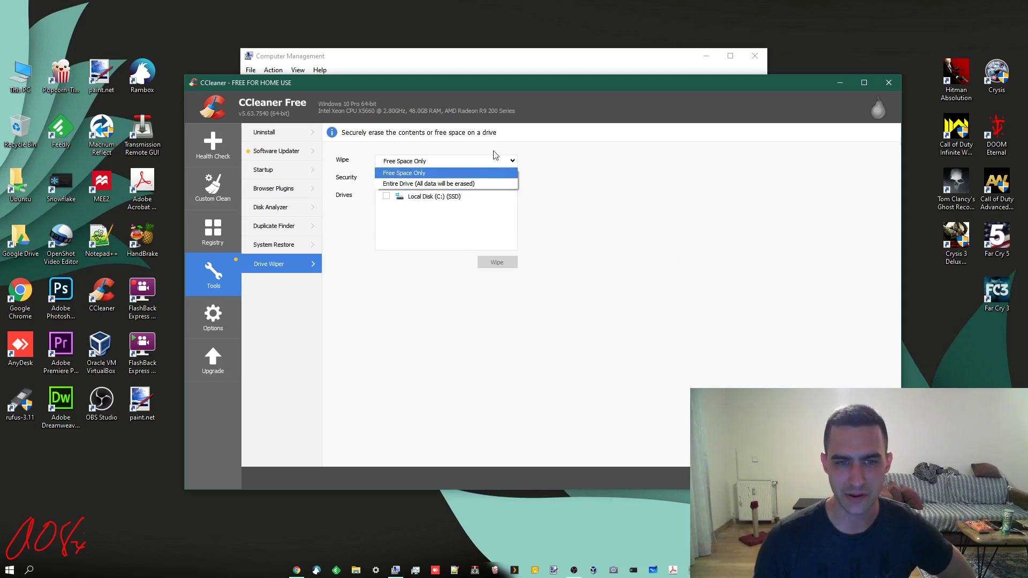
click(690, 170)
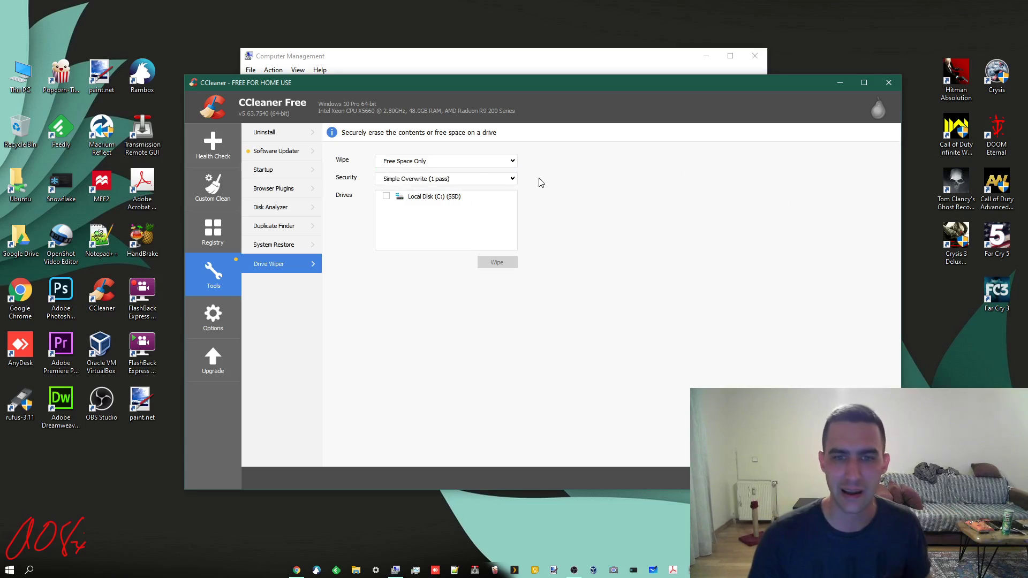
click(512, 179)
click(591, 195)
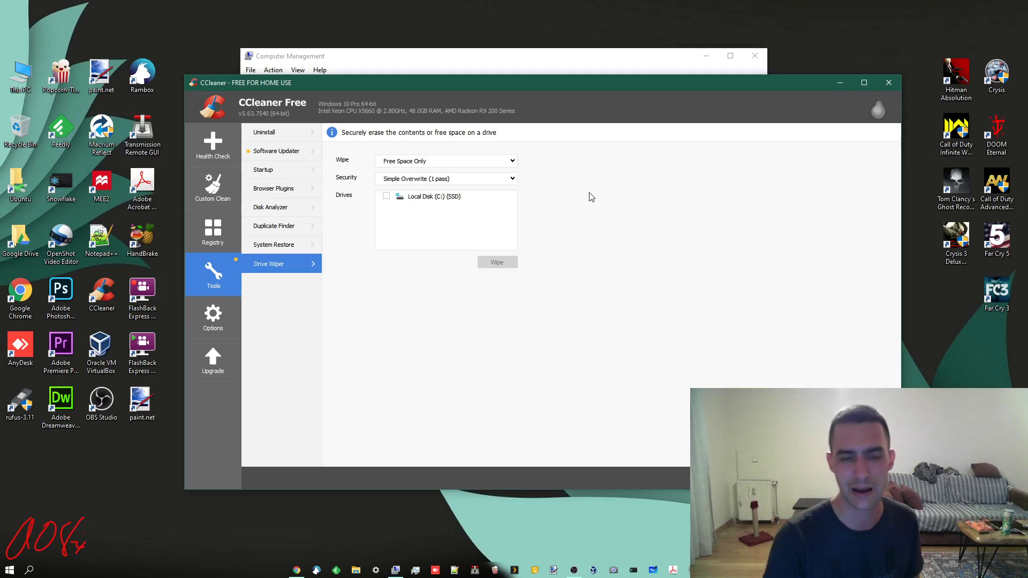
click(888, 83)
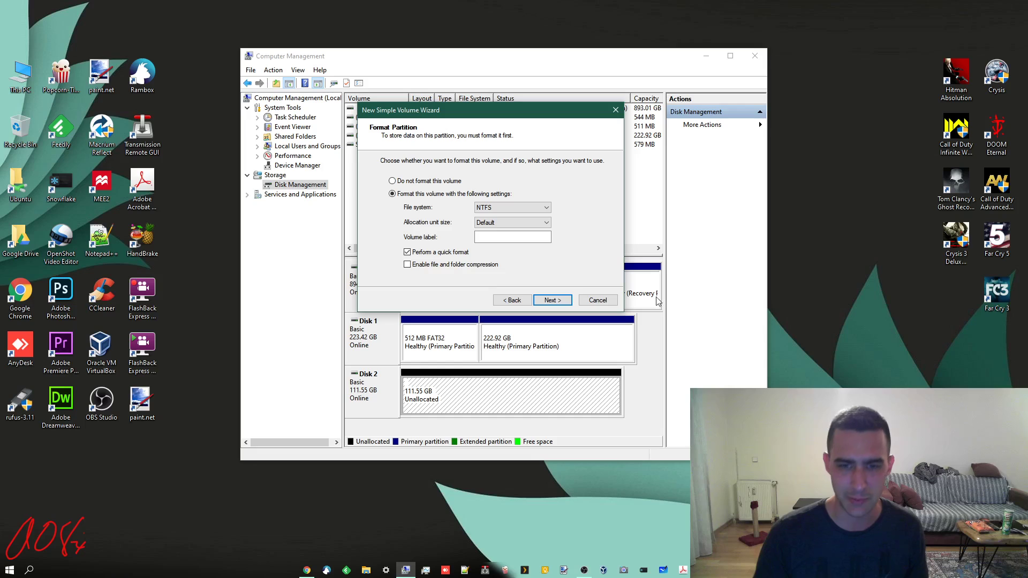
Step: Finish creating the quick-formatted D: volume on Disk 2, and check the new drive's contents through This PC
click(552, 300)
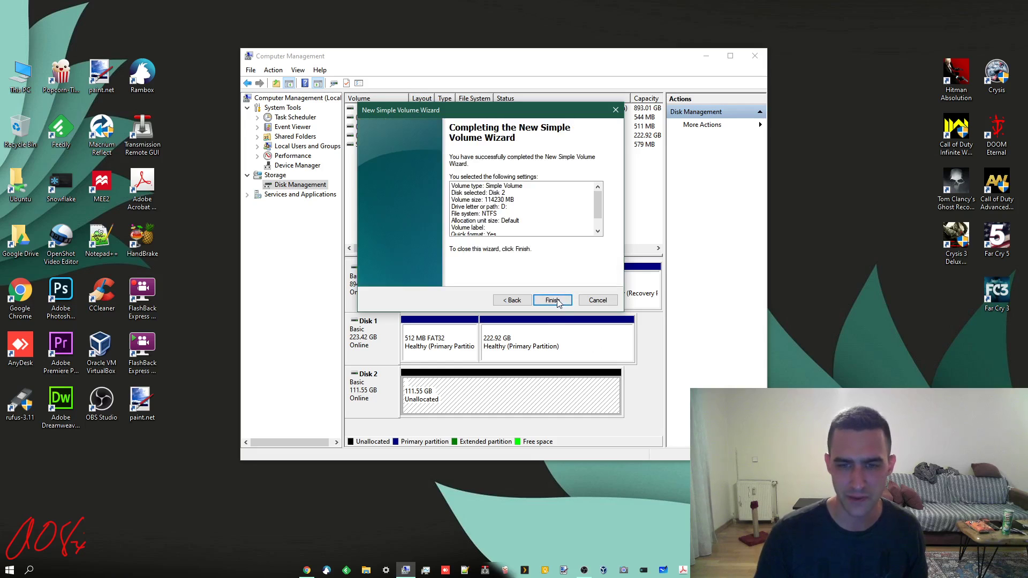
click(556, 301)
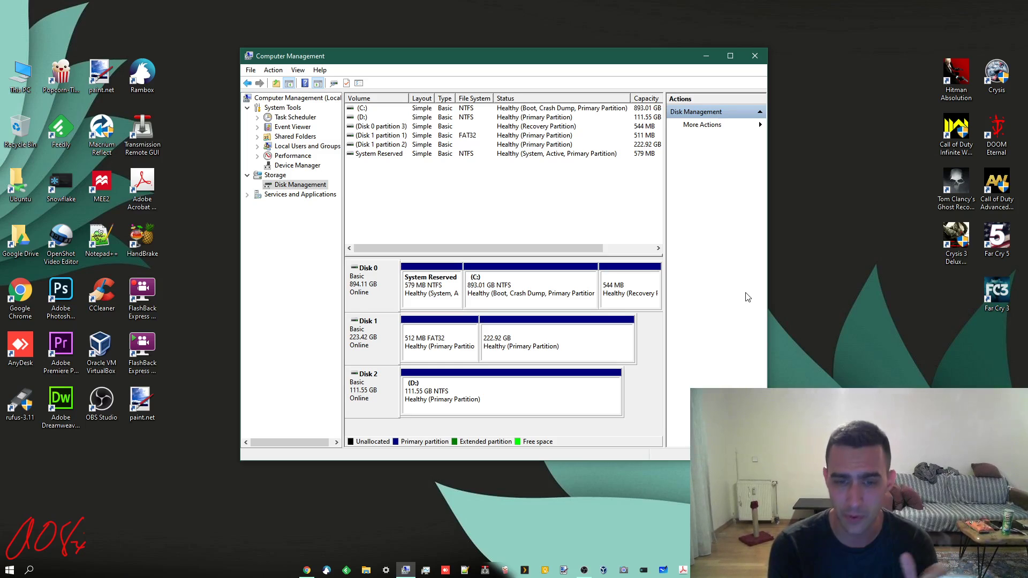
double_click(13, 95)
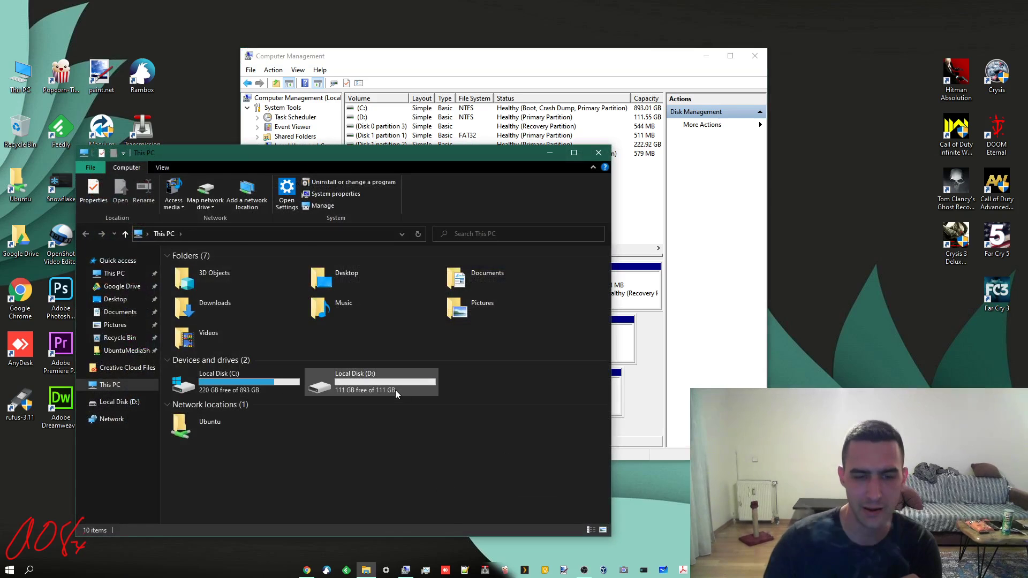
double_click(395, 390)
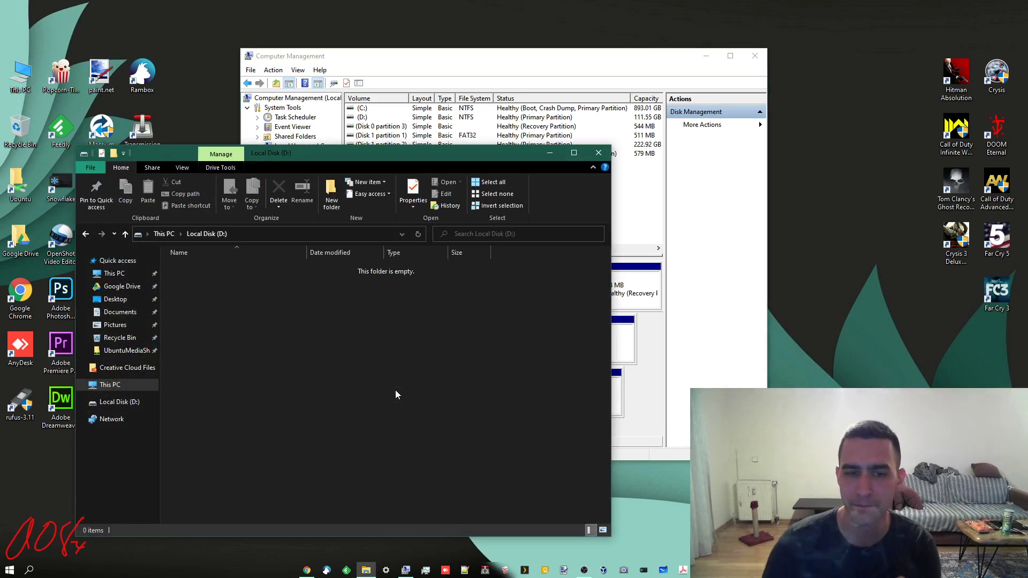
click(598, 152)
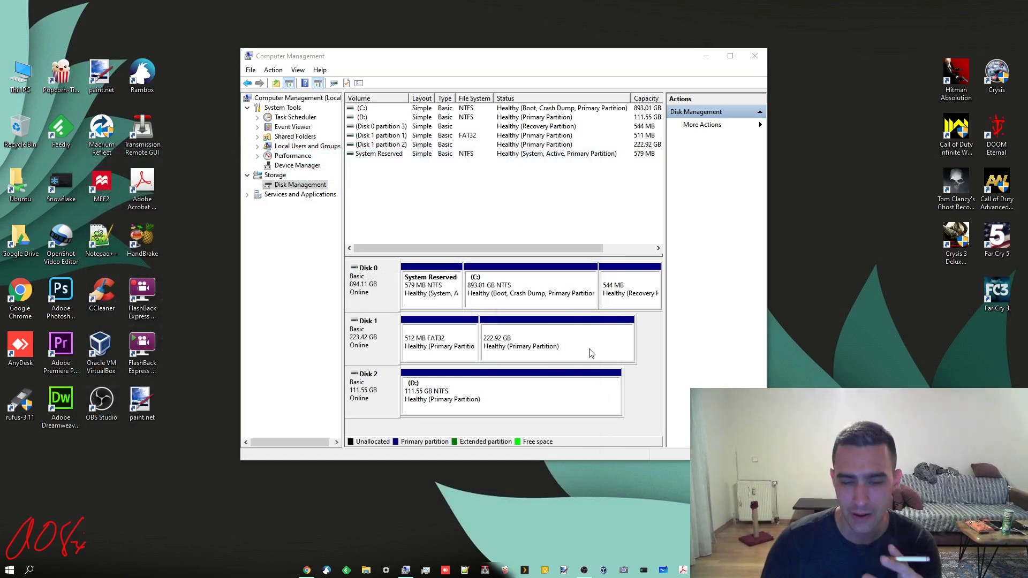
right_click(503, 393)
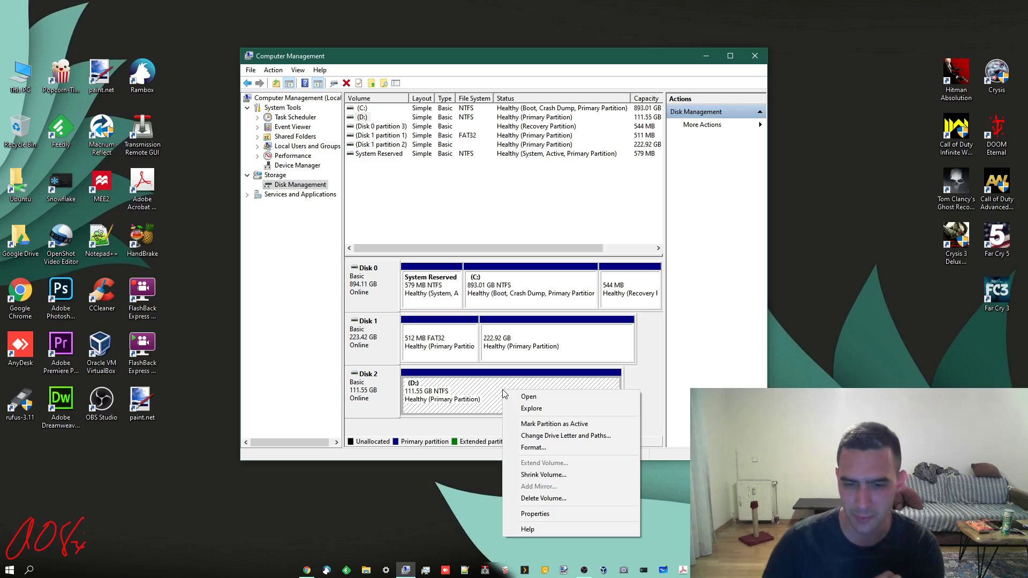
click(545, 448)
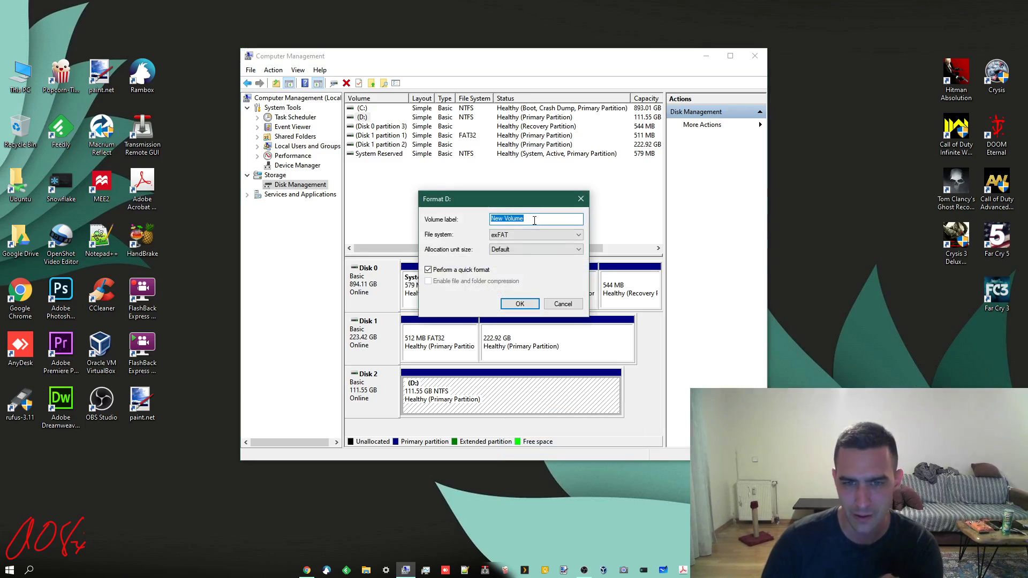
click(562, 304)
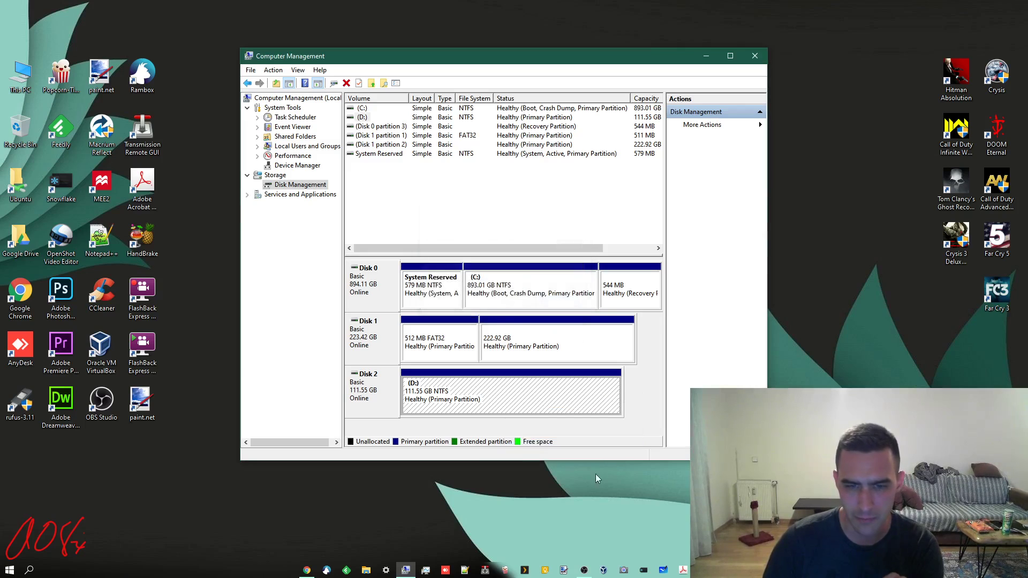
Step: Delete the D: volume on Disk 2 and accept the erasure of its data
right_click(494, 392)
click(534, 495)
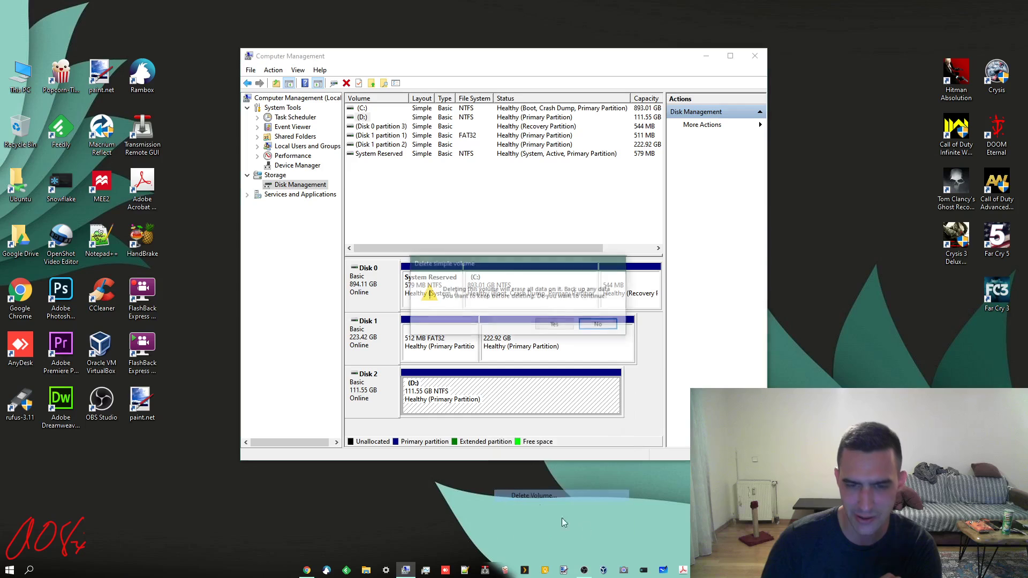
click(555, 324)
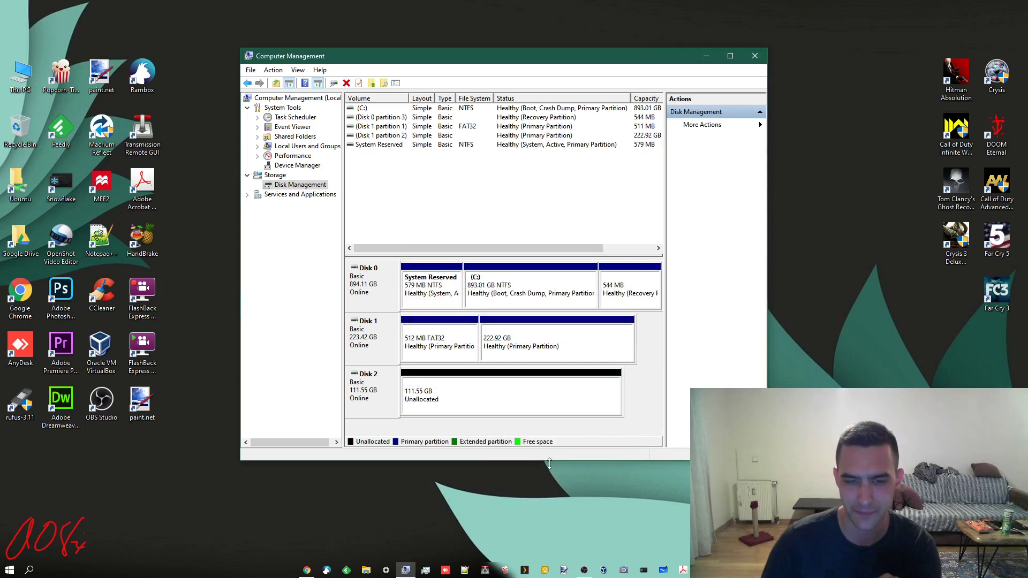
Step: Start a new simple volume in Disk 2's unallocated space with a size of 58000 MB
right_click(512, 399)
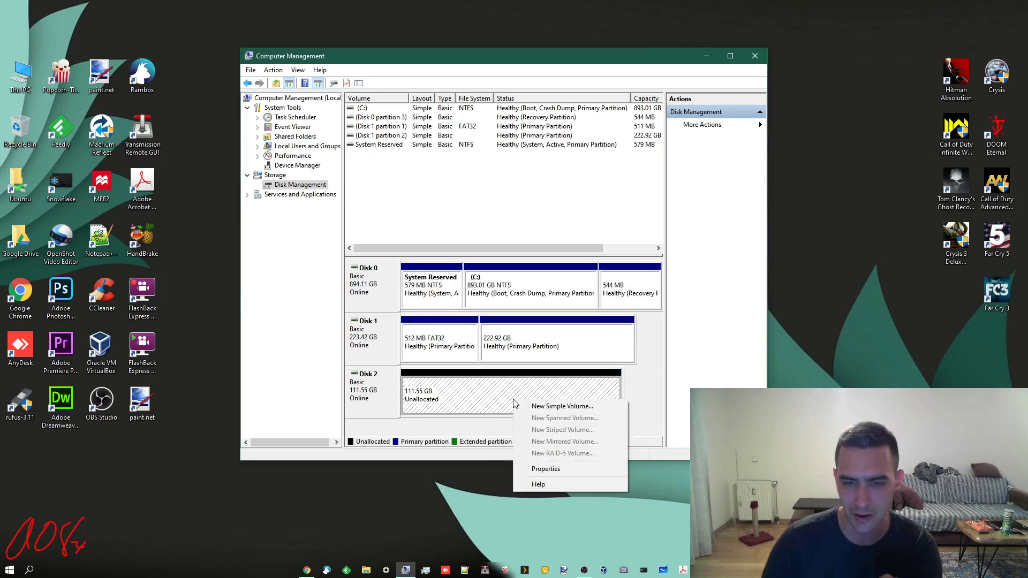
click(562, 407)
click(552, 300)
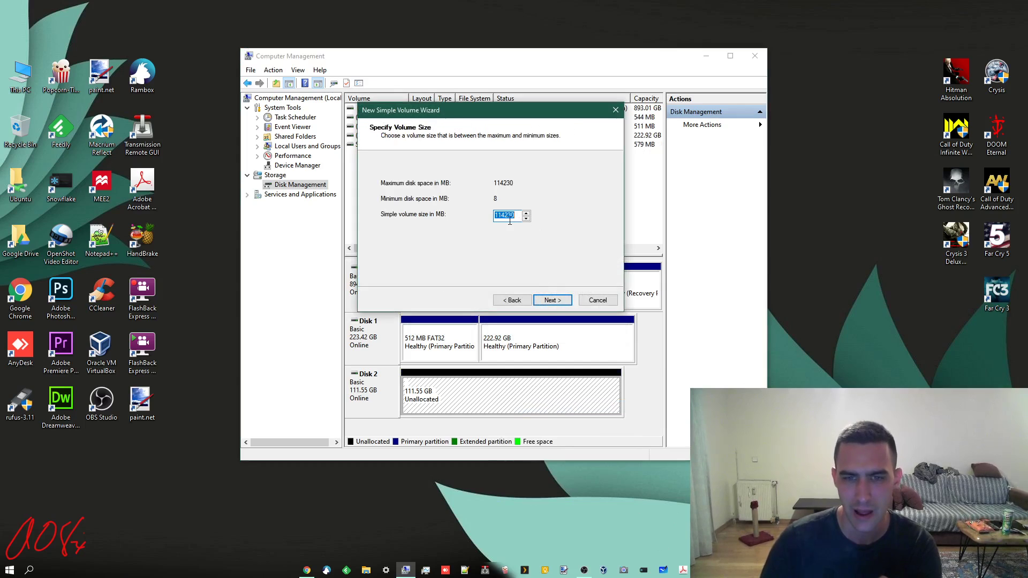
drag(498, 216, 449, 214)
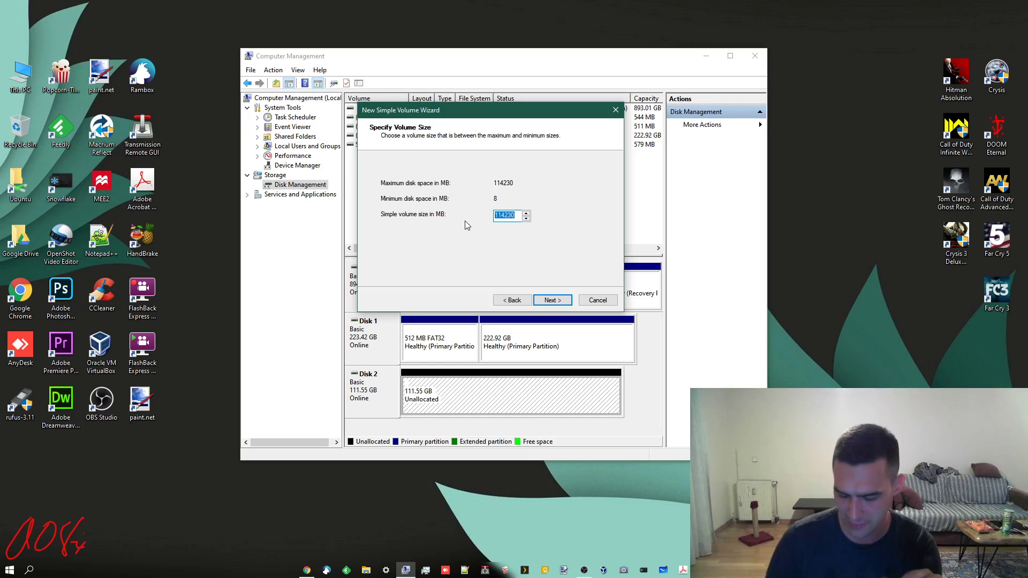
text(58)
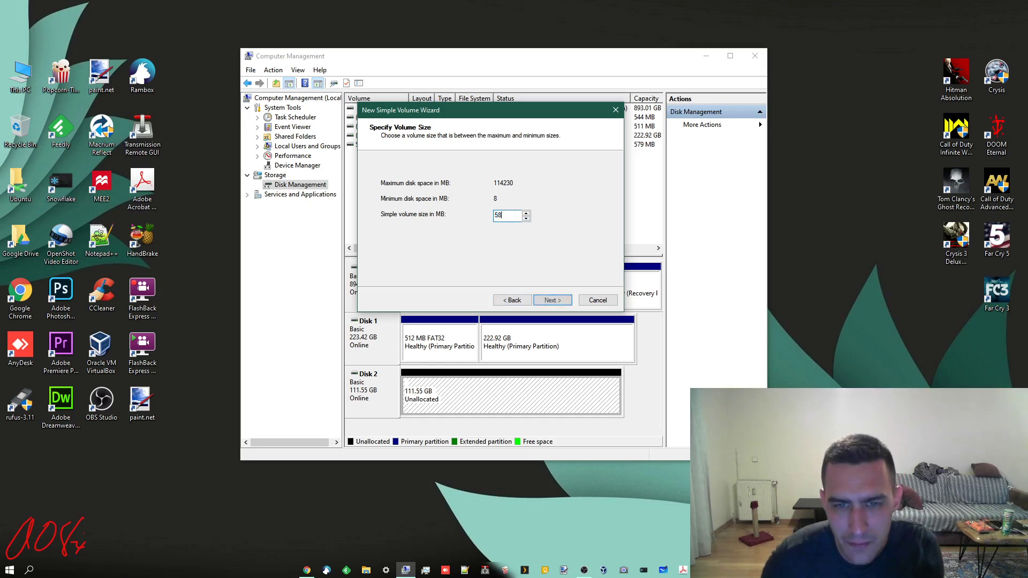
text(000)
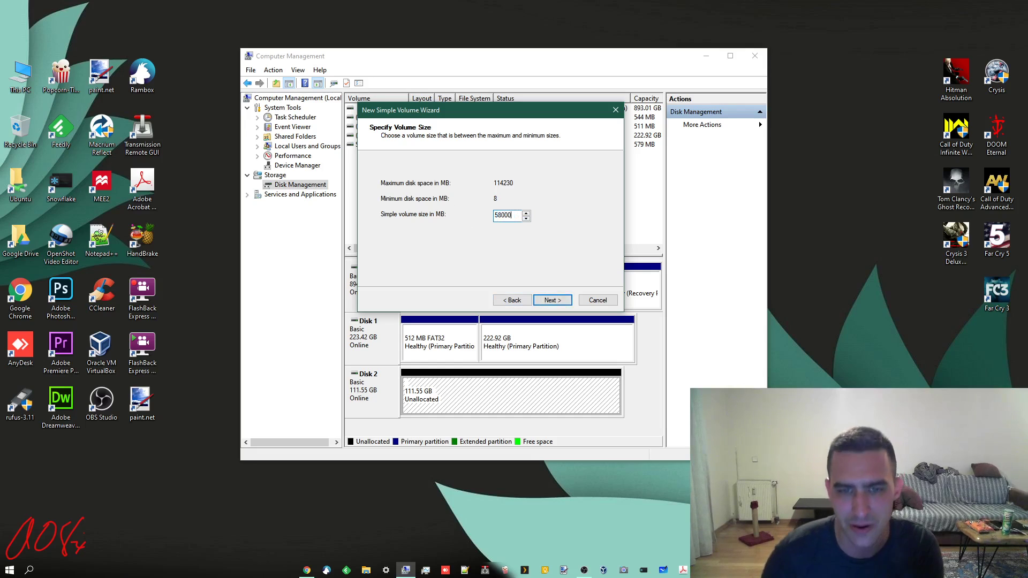
click(552, 300)
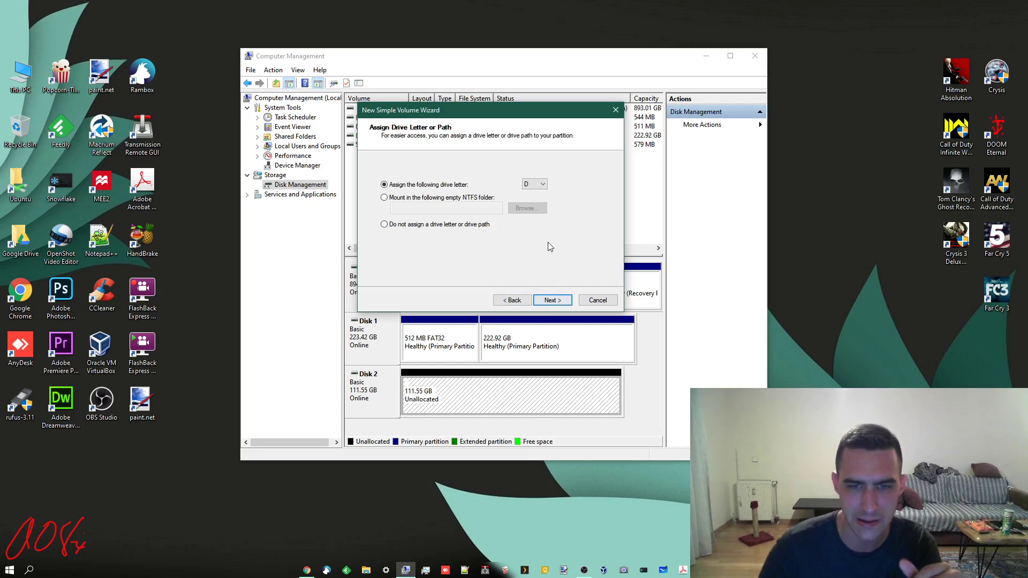
Step: Assign drive letter D, label the volume Apps, and create it with a quick NTFS format and default allocation unit size
click(552, 300)
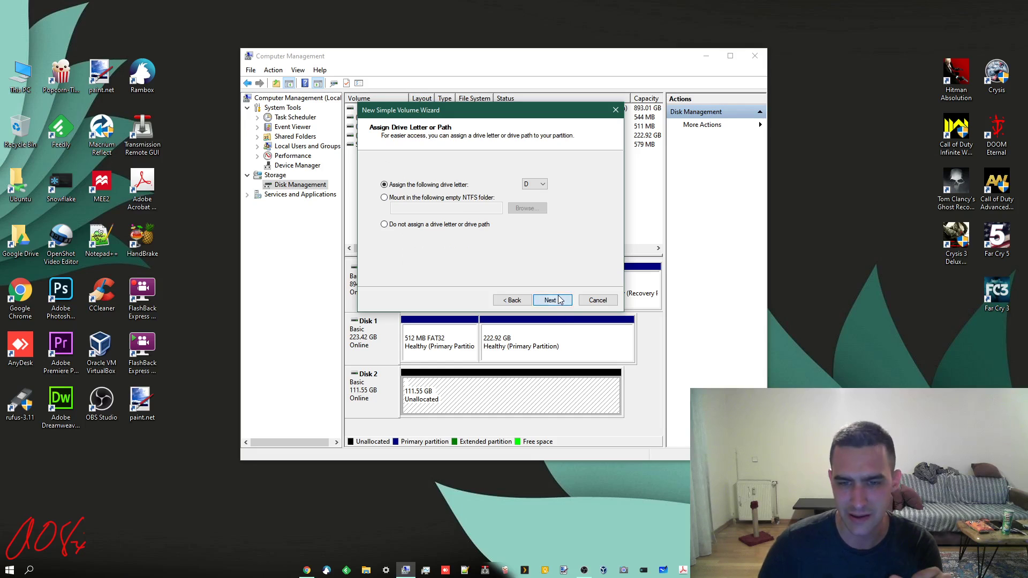
drag(476, 236, 511, 236)
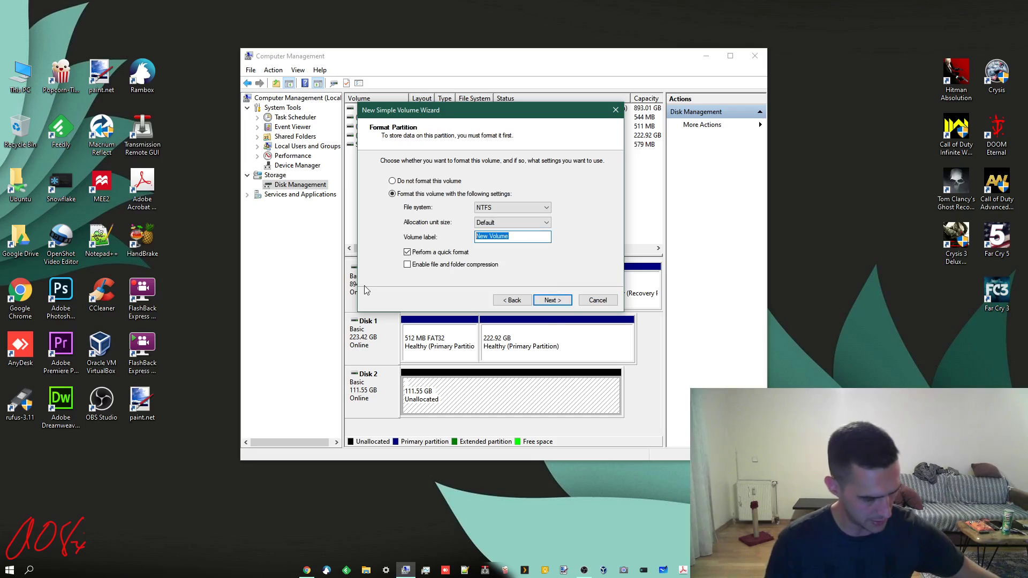
text(Apps)
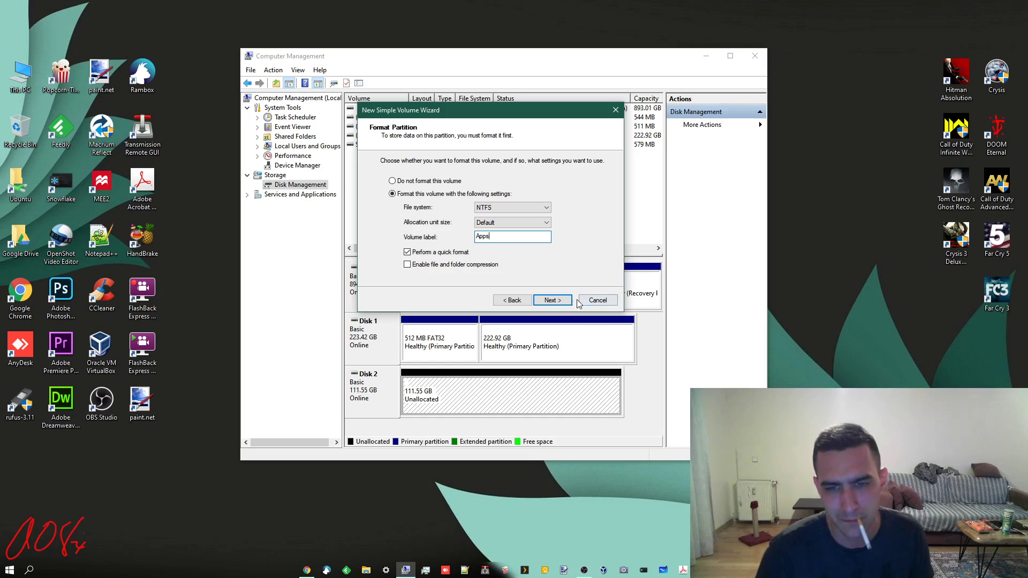
click(542, 301)
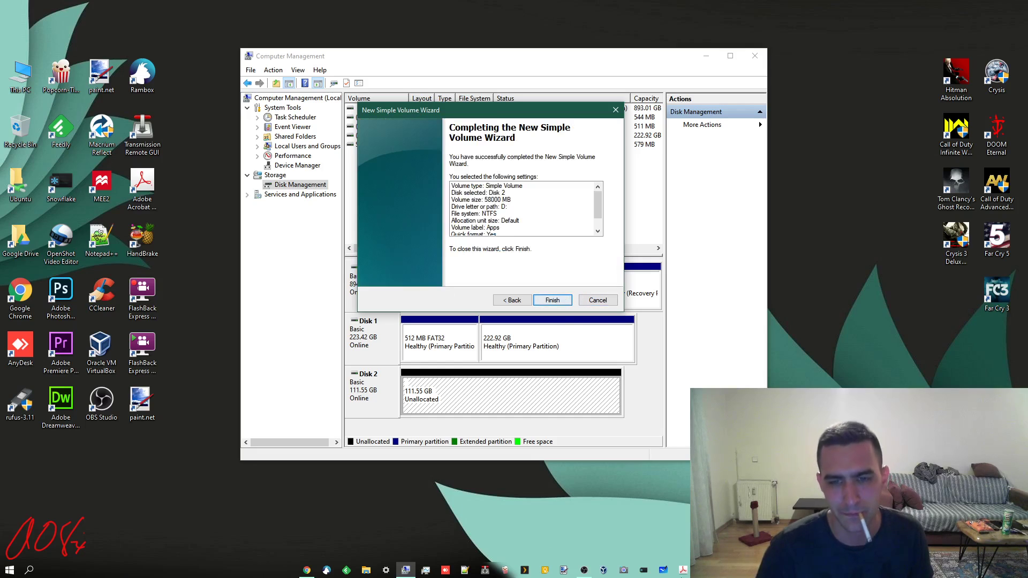
click(542, 300)
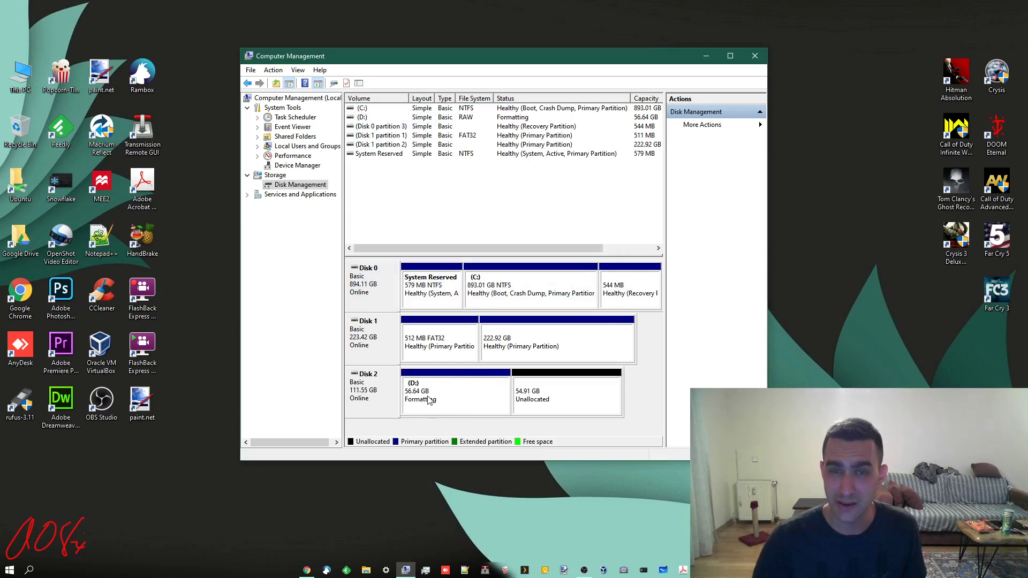
Step: Start a second simple volume in Disk 2's remaining unallocated space, using the full 56230 MB and drive letter E
right_click(576, 404)
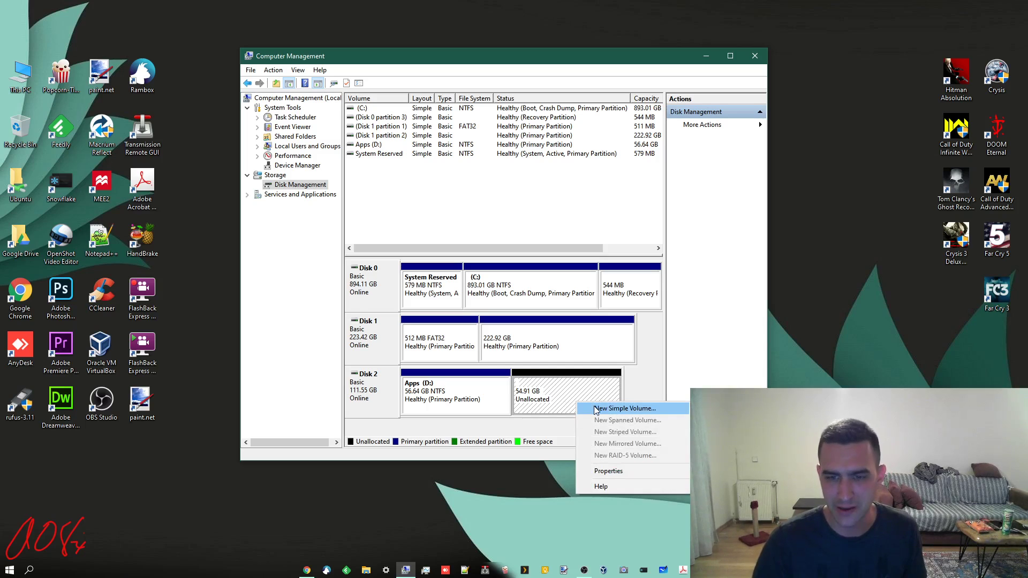
click(596, 409)
click(557, 302)
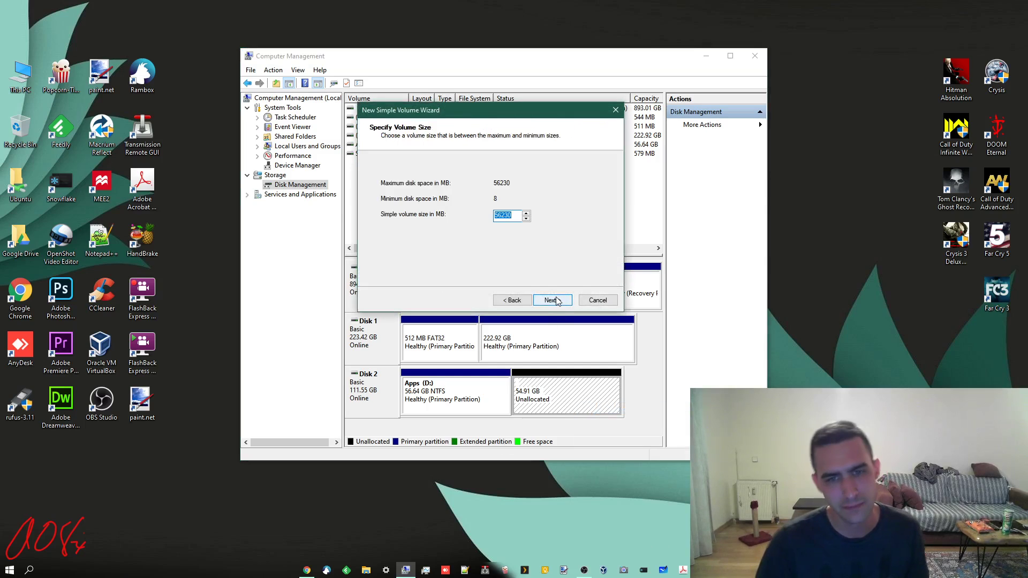
click(557, 301)
click(551, 300)
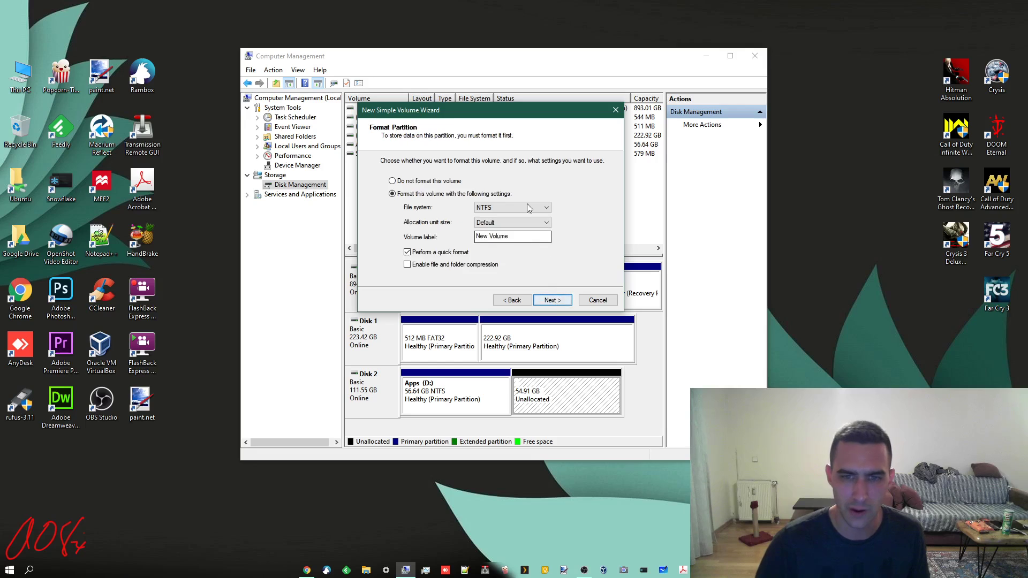
Step: Label the second volume Games and create it with a quick NTFS format and default allocation unit size
double_click(506, 236)
text(Games)
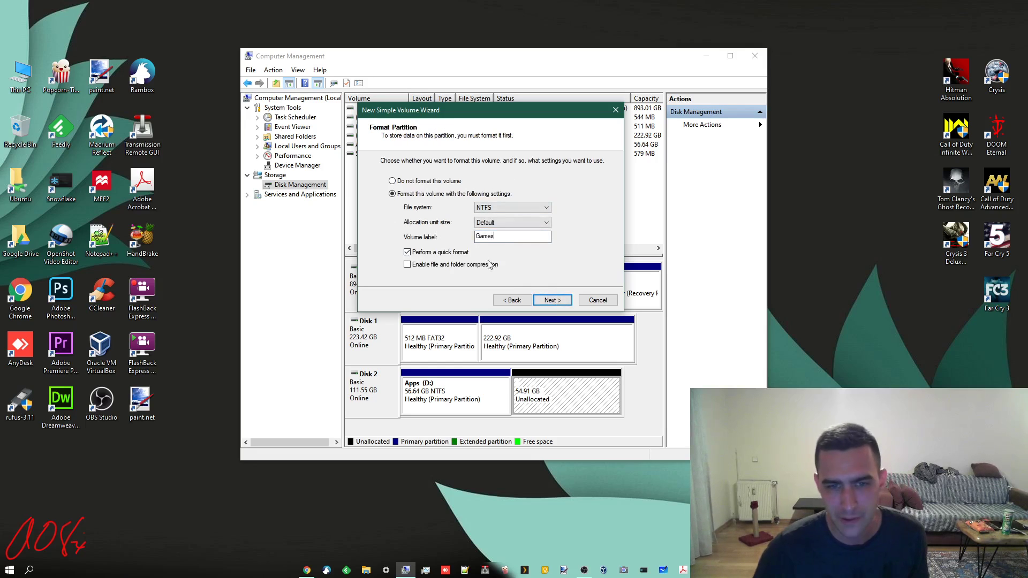
click(554, 299)
click(559, 301)
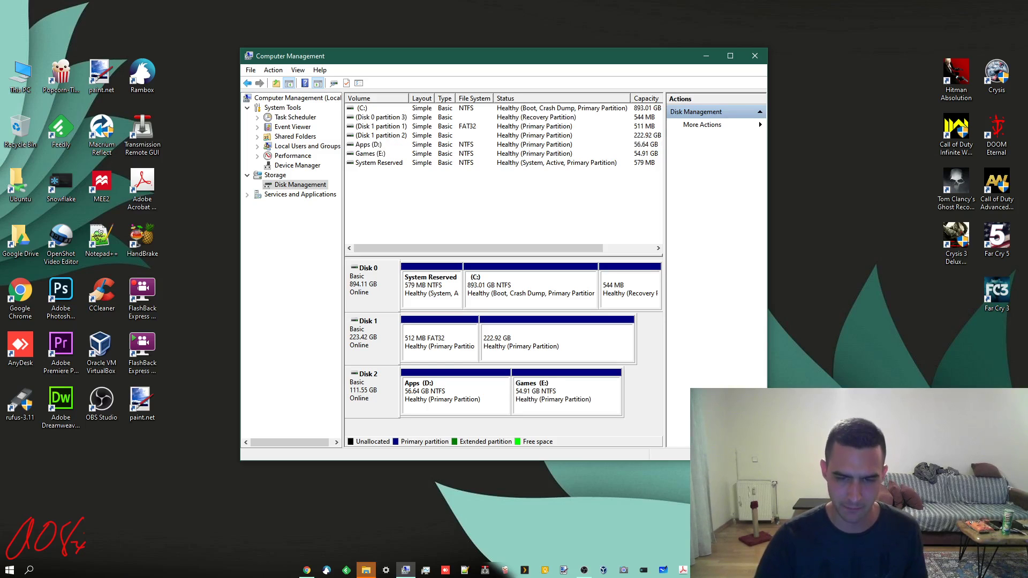
Step: Check the Apps (D:) and Games (E:) drives in This PC and close the window
double_click(20, 72)
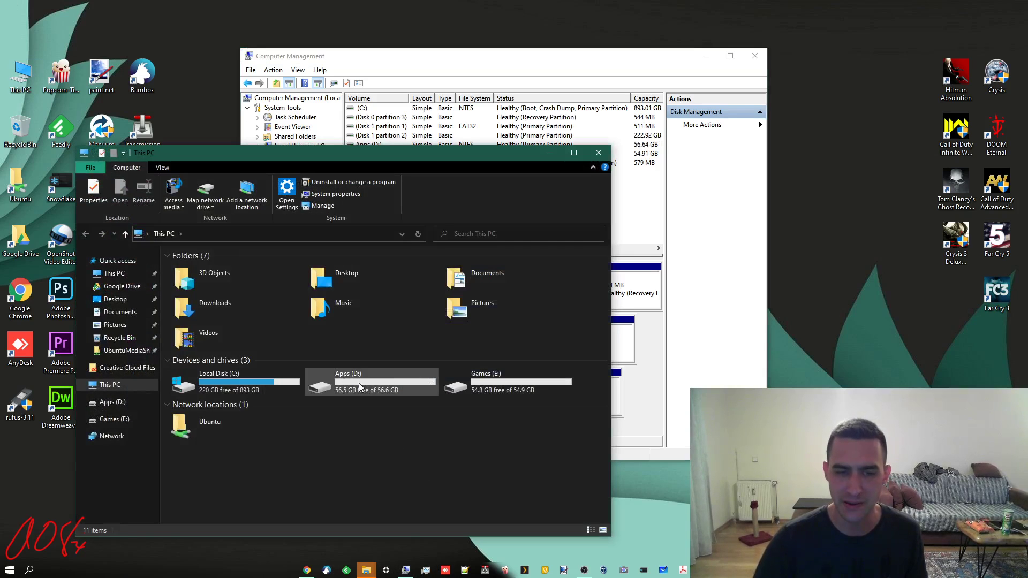
click(358, 382)
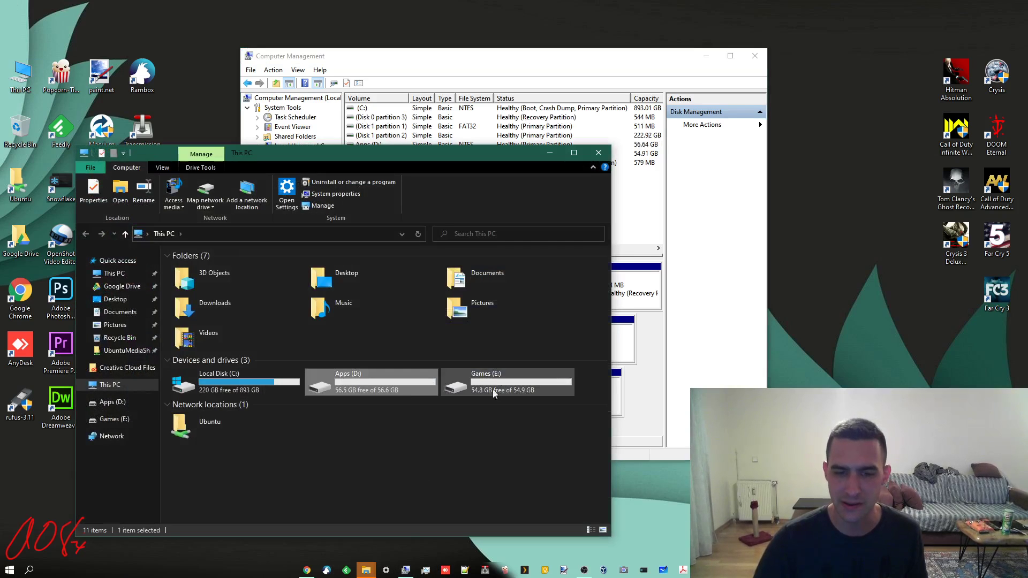
click(490, 390)
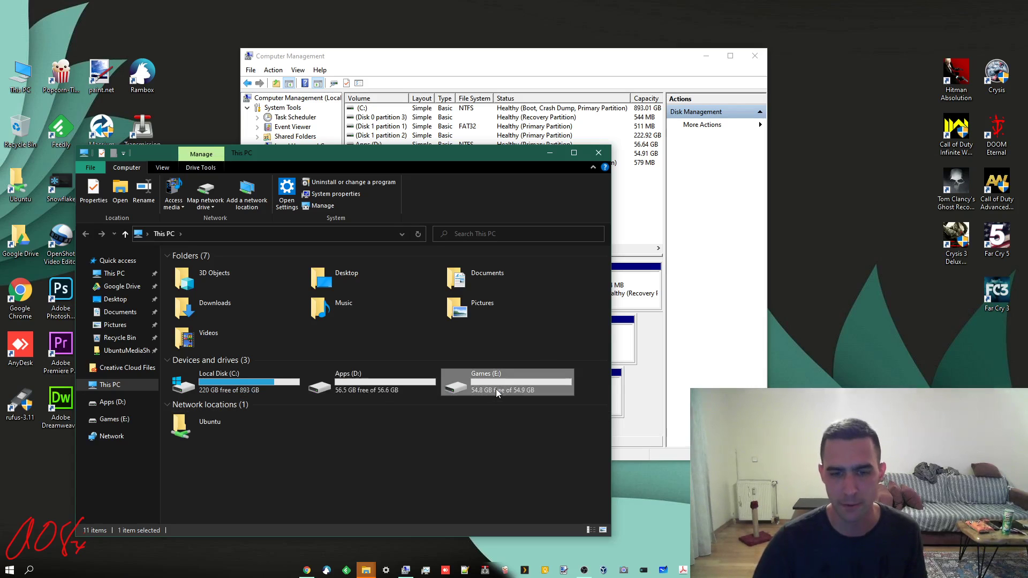
click(600, 153)
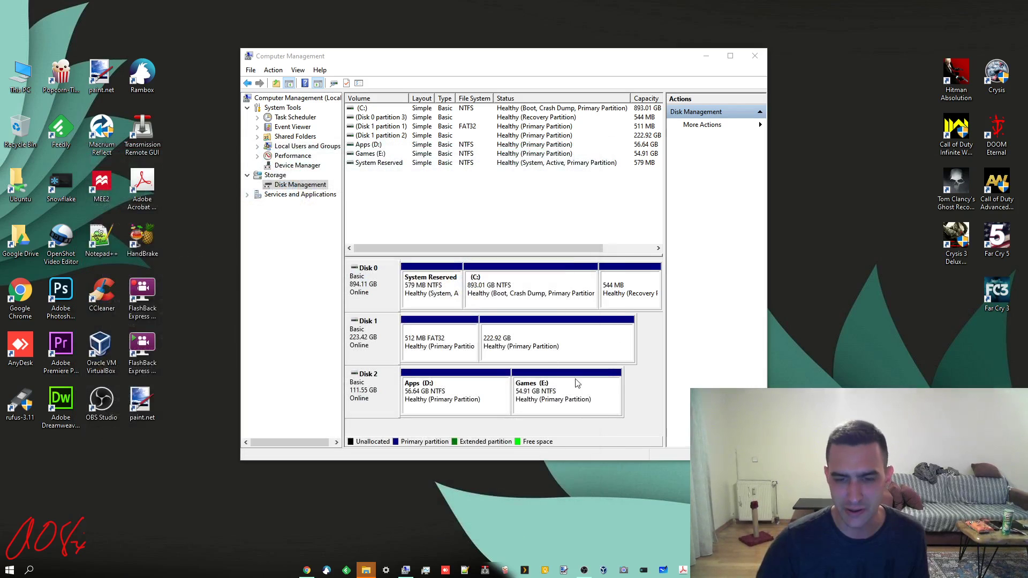
Step: Delete the Games (E:) volume from Disk 2 and accept the erasure of its data
right_click(574, 395)
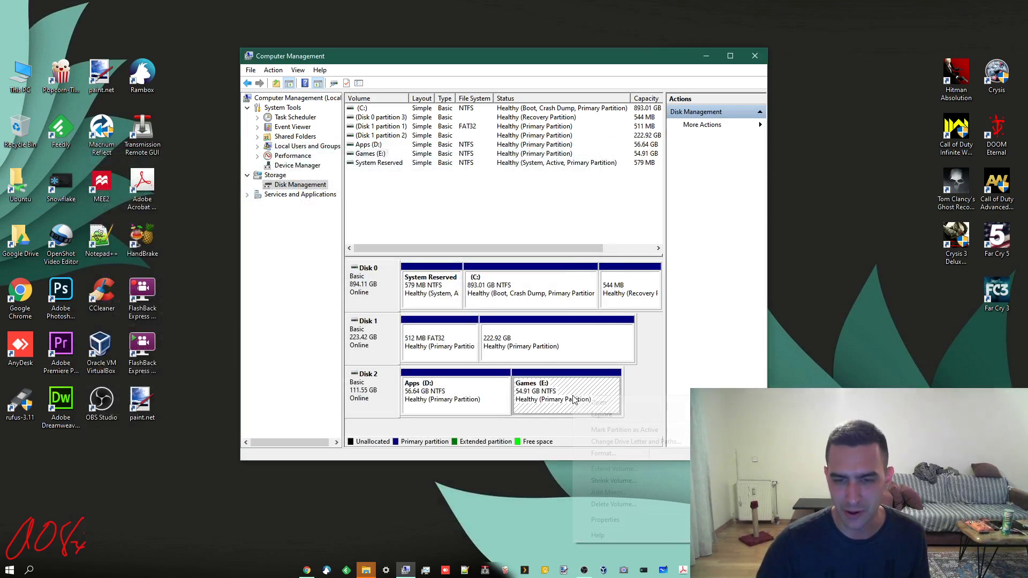
click(611, 504)
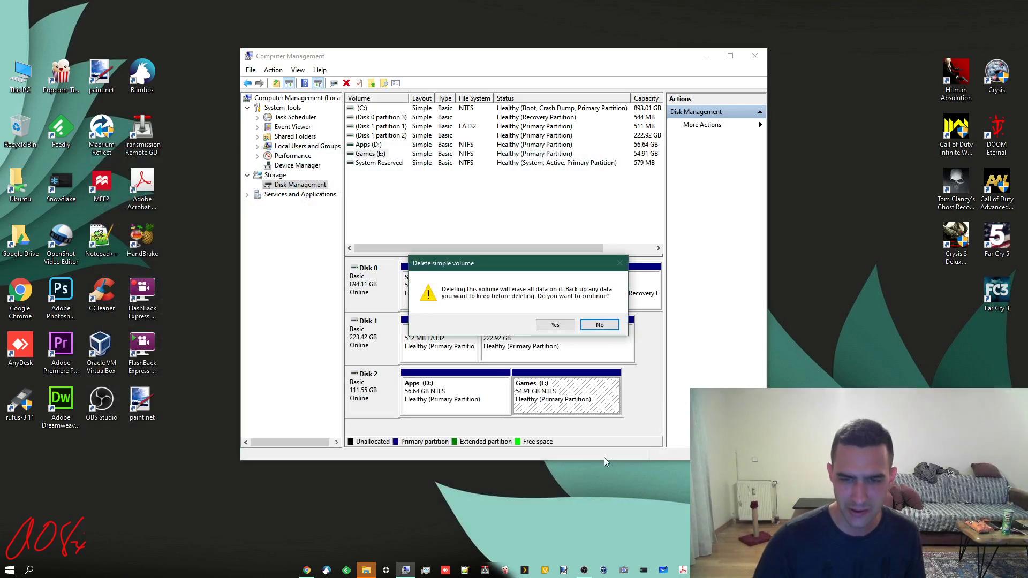
click(555, 324)
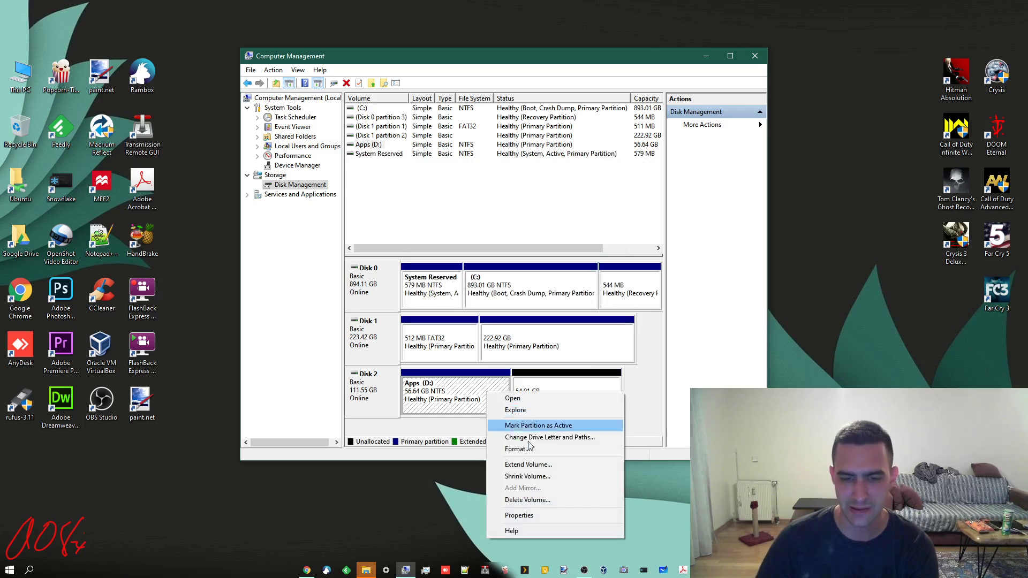
Step: Extend the Apps (D:) volume with the full 56230 MB of unallocated space on Disk 2
click(541, 465)
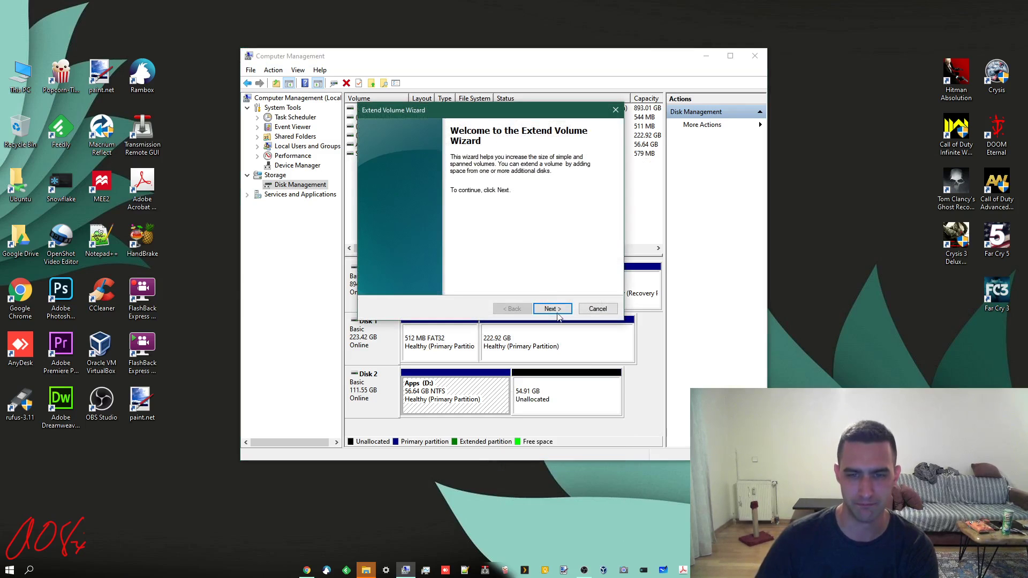
click(552, 309)
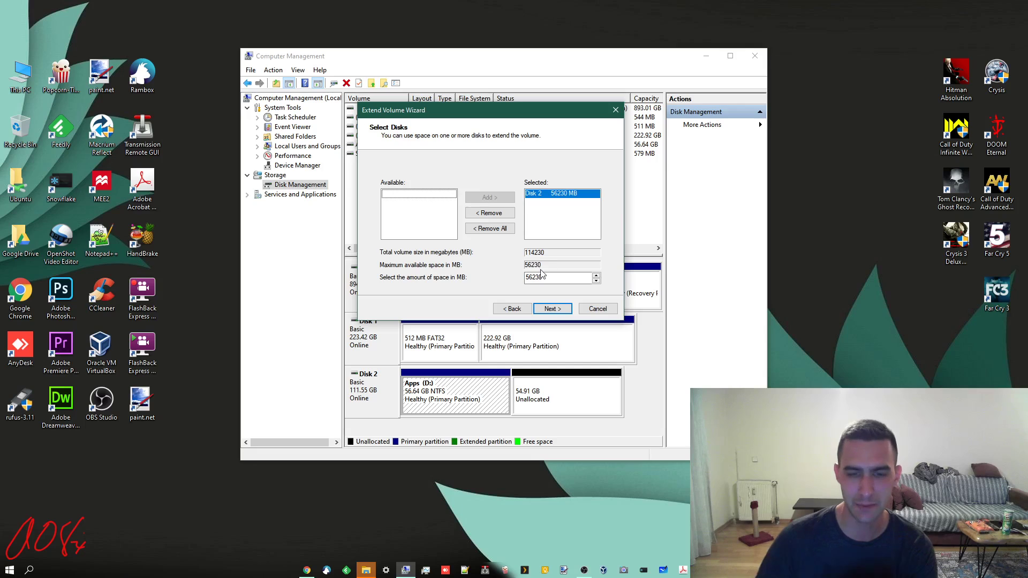
click(552, 309)
click(552, 308)
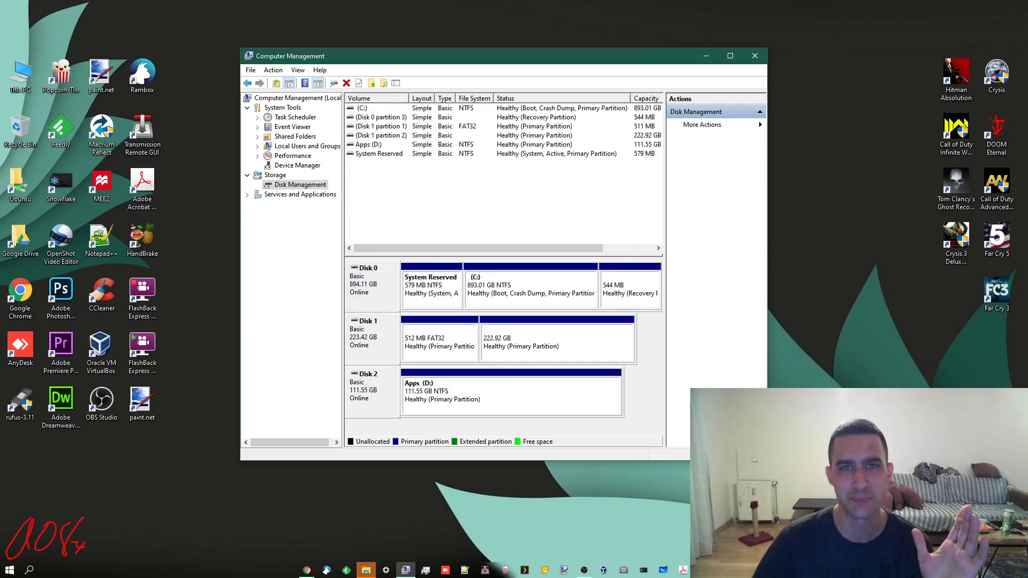
Step: Review the shrink options for the Apps (D:) volume without applying them, and close Computer Management
right_click(518, 397)
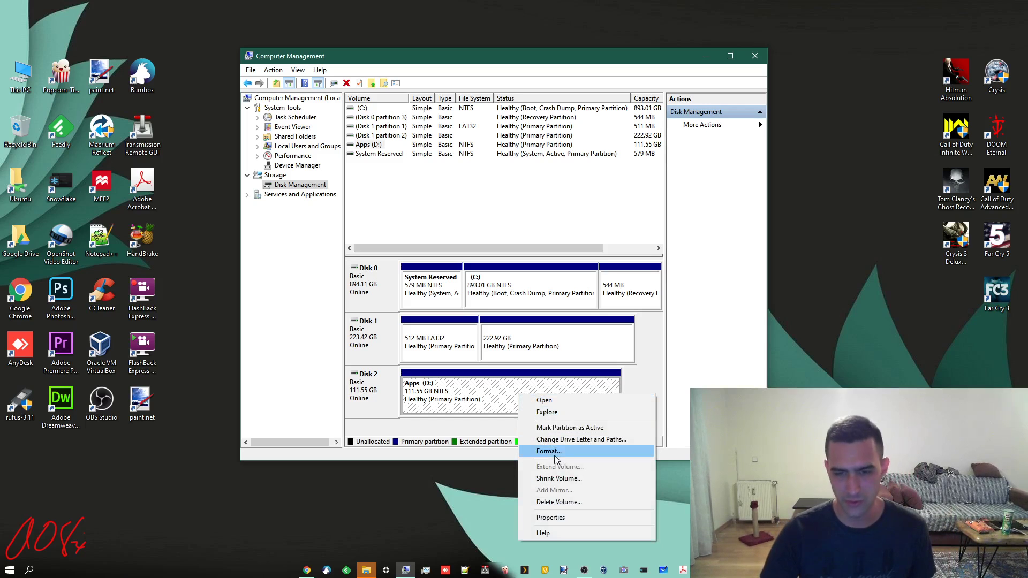
click(556, 479)
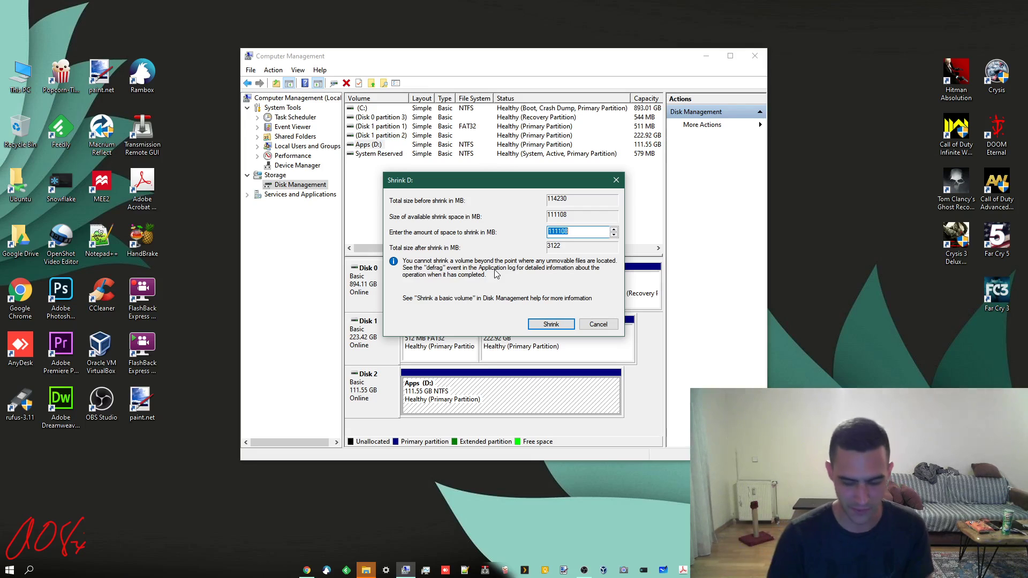
click(598, 325)
click(761, 58)
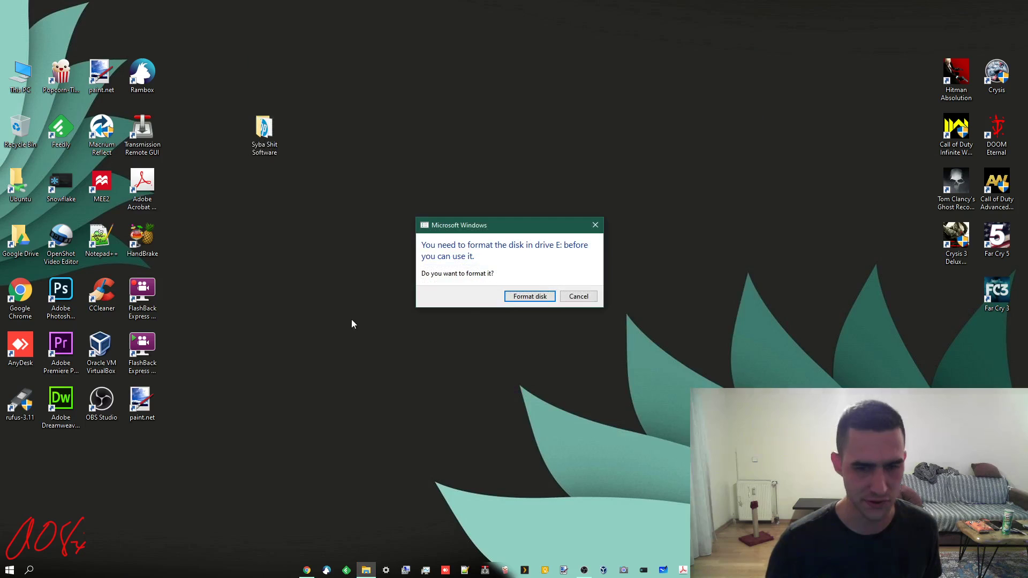
Step: Decline formatting drive E: and switch to Chrome to view the EaseUS Partition Master Free download page and its address
click(571, 299)
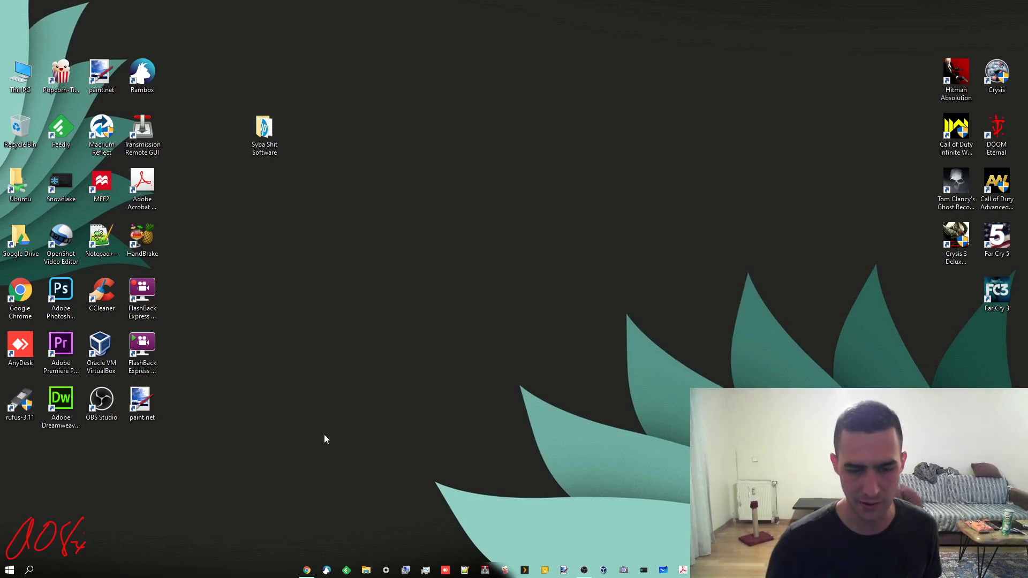
click(307, 570)
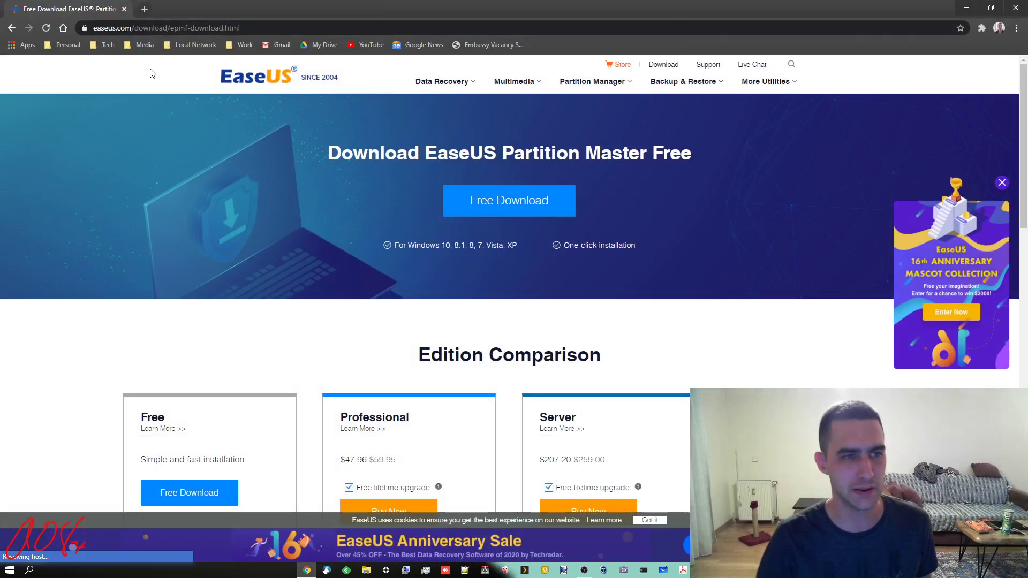
click(121, 29)
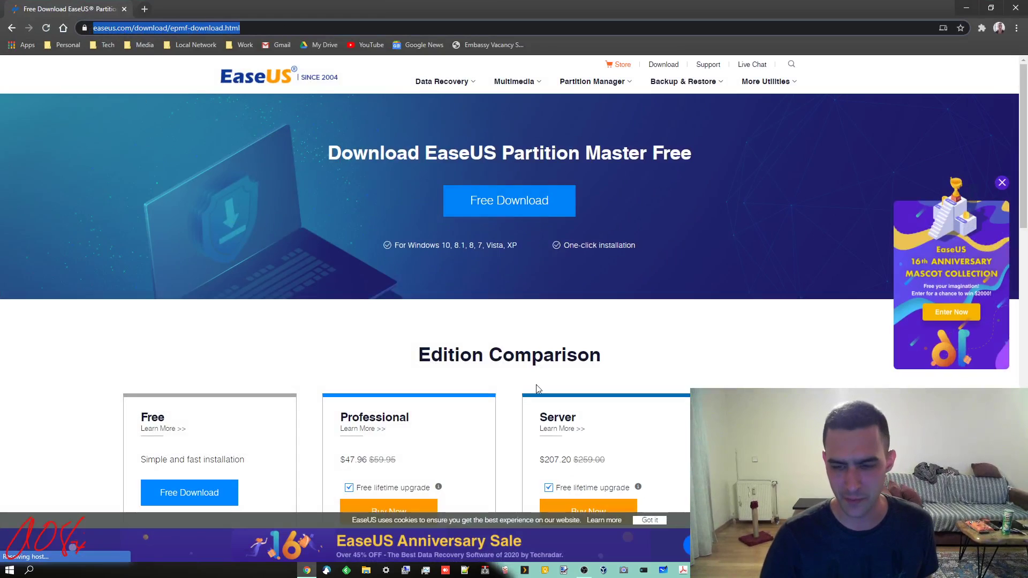
Step: Switch to EaseUS Partition Master and reload the changed disk information
click(702, 570)
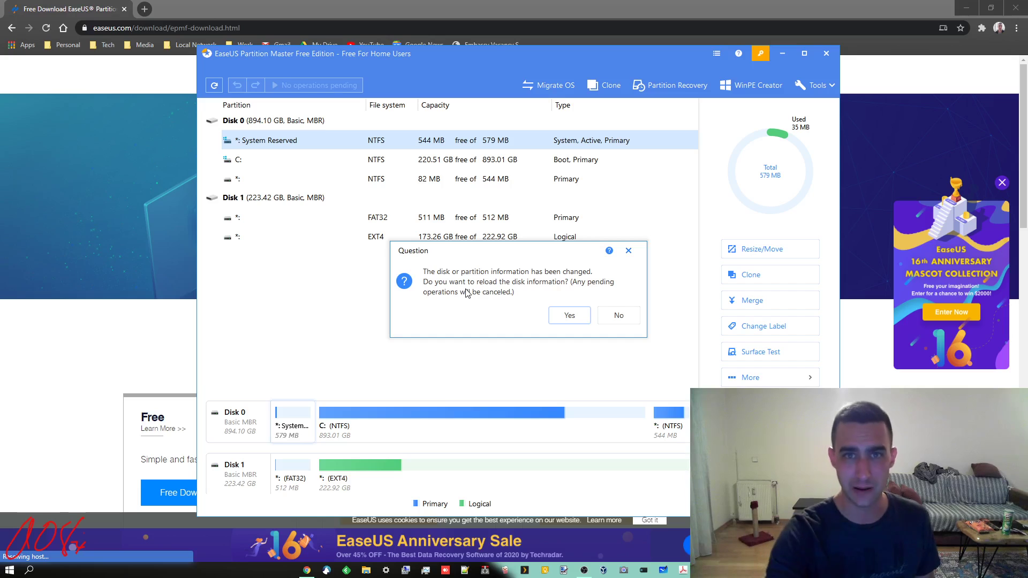
click(571, 315)
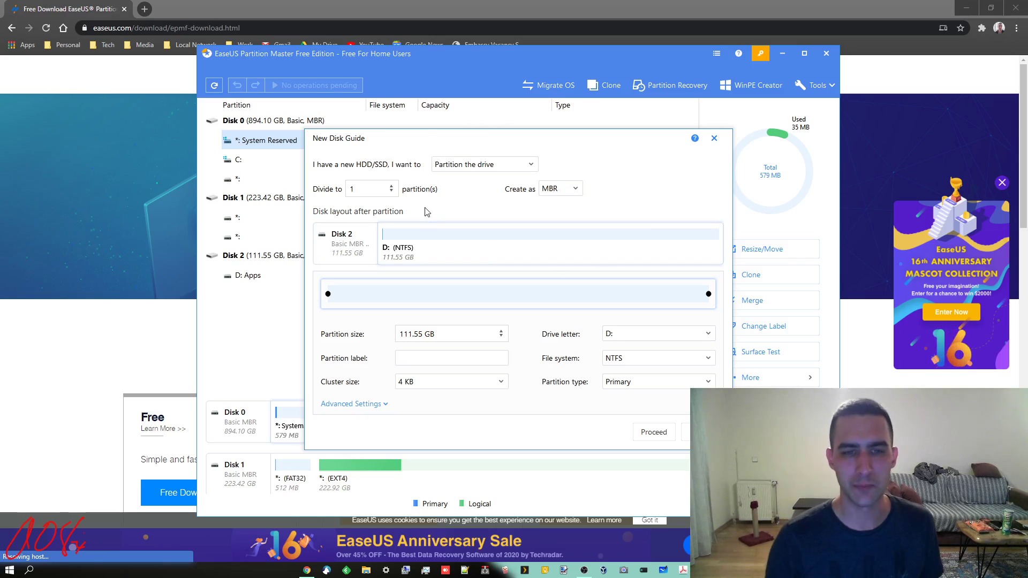
Step: Try dividing Disk 2 into up to four partitions in the New Disk Guide, and dismiss the guide without applying anything
click(391, 186)
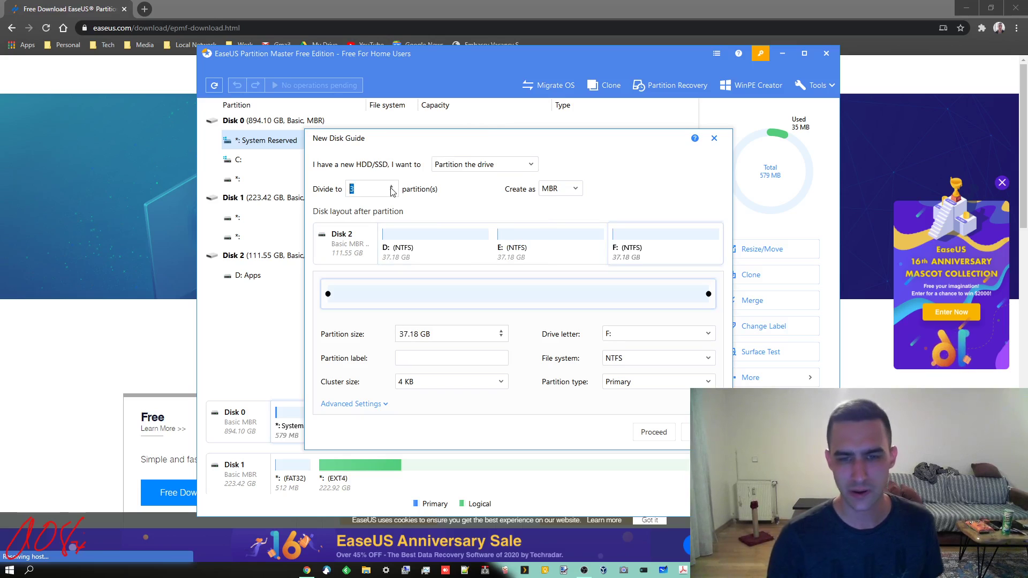
click(391, 186)
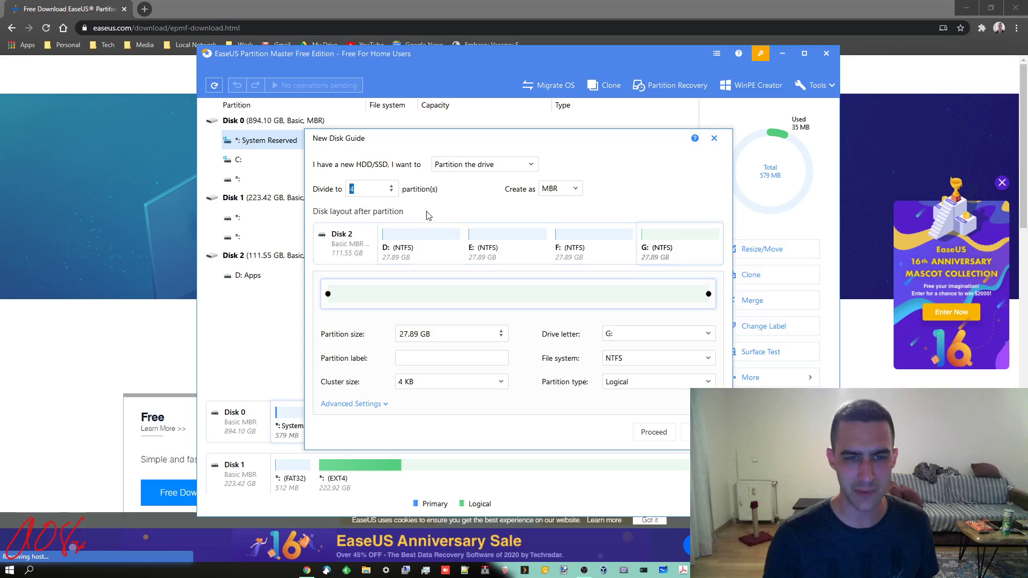
click(391, 191)
click(392, 192)
click(392, 192)
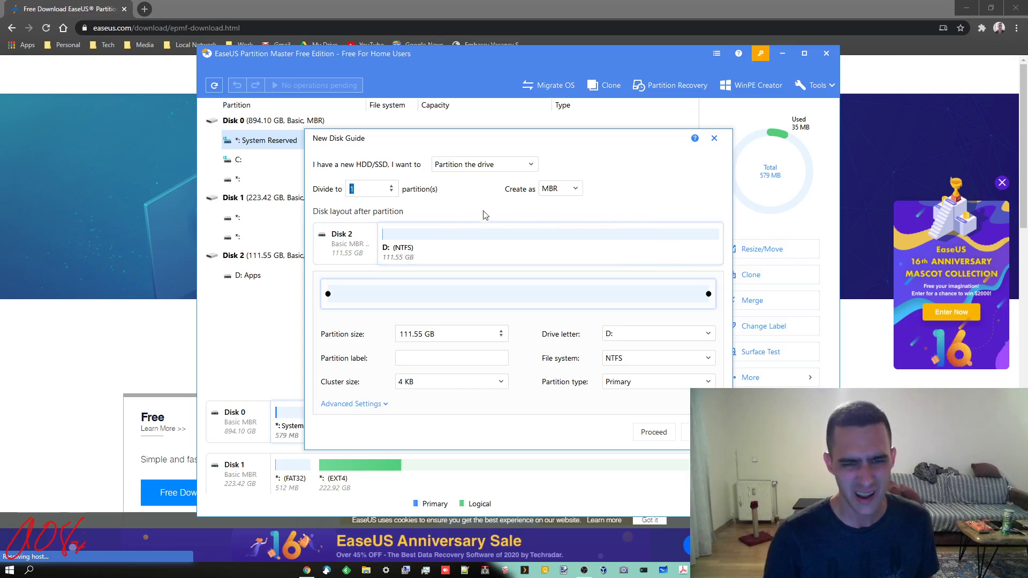
click(574, 189)
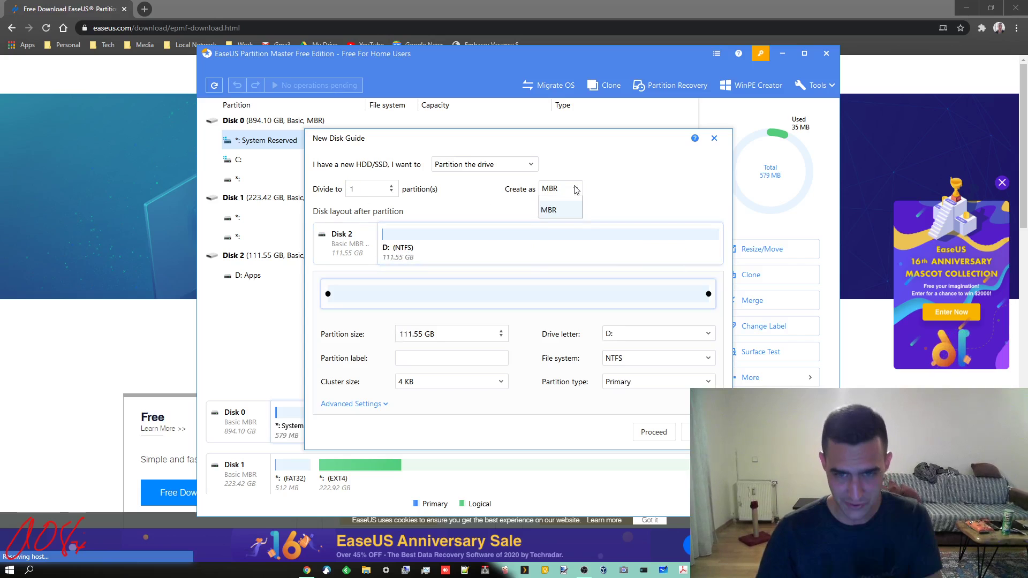
click(635, 186)
click(685, 424)
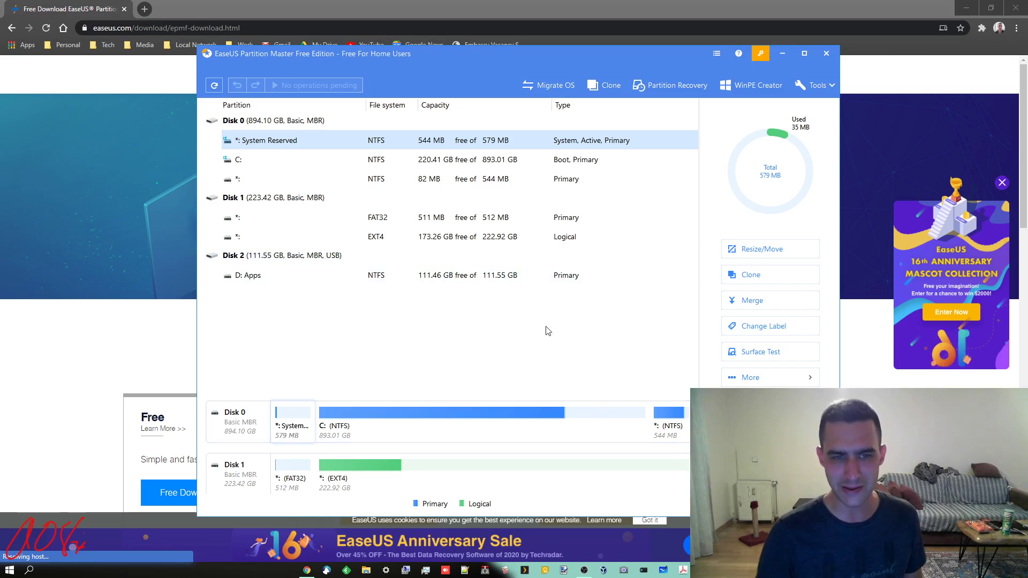
Step: Delete all partitions on Disk 2 and execute the pending operation through to completion
right_click(309, 260)
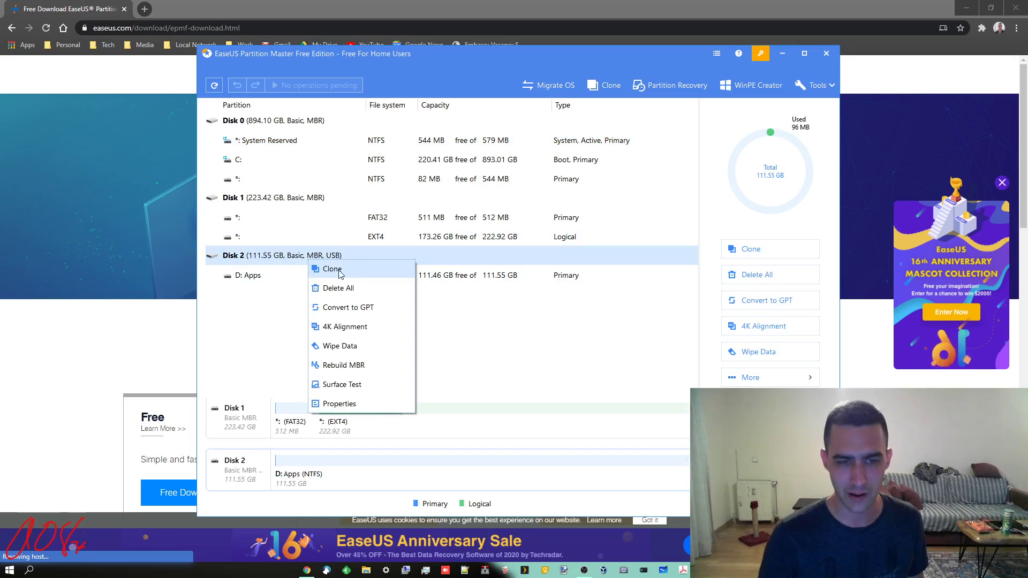
click(338, 288)
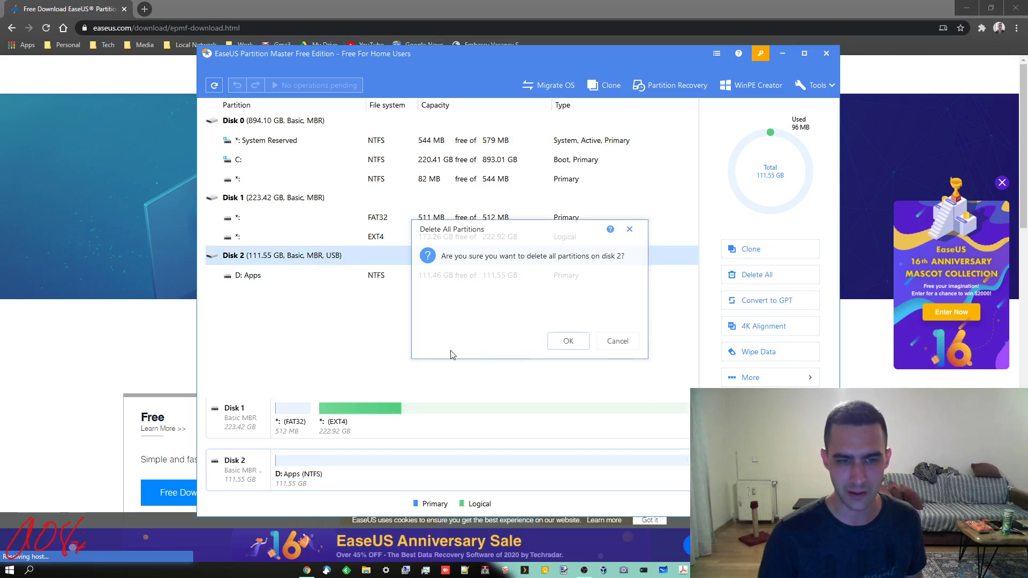
click(583, 345)
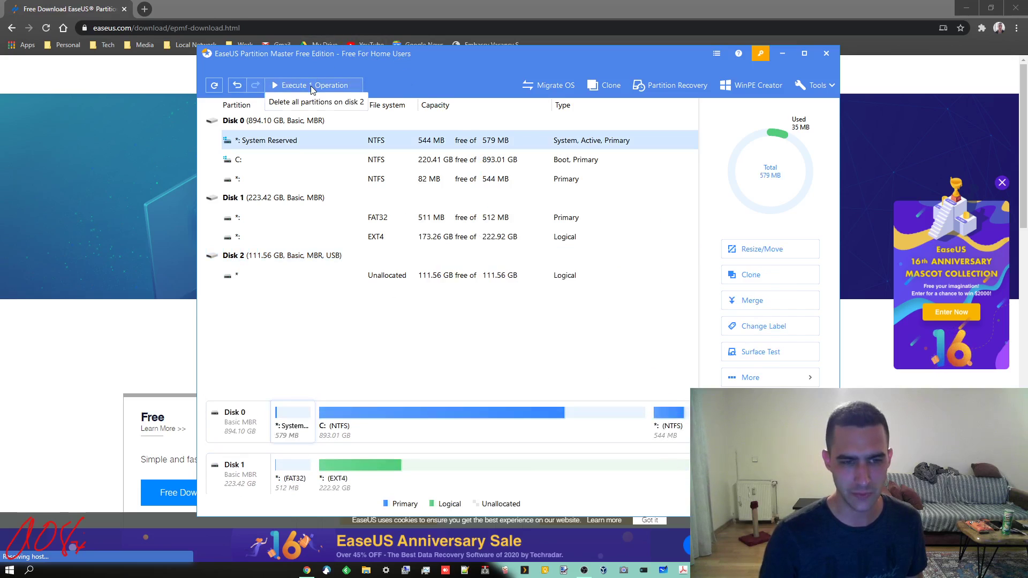
click(313, 87)
click(593, 385)
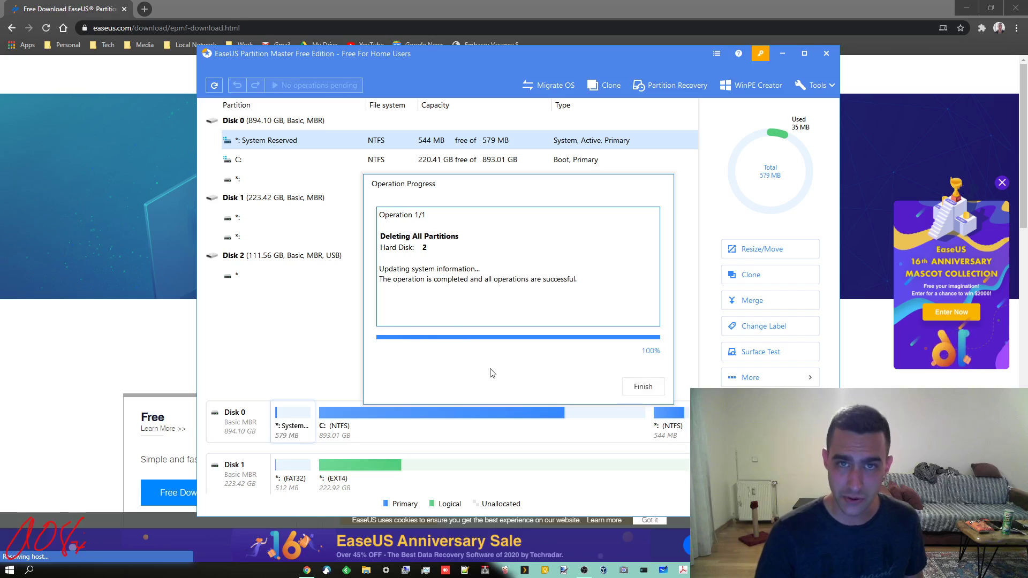
click(634, 385)
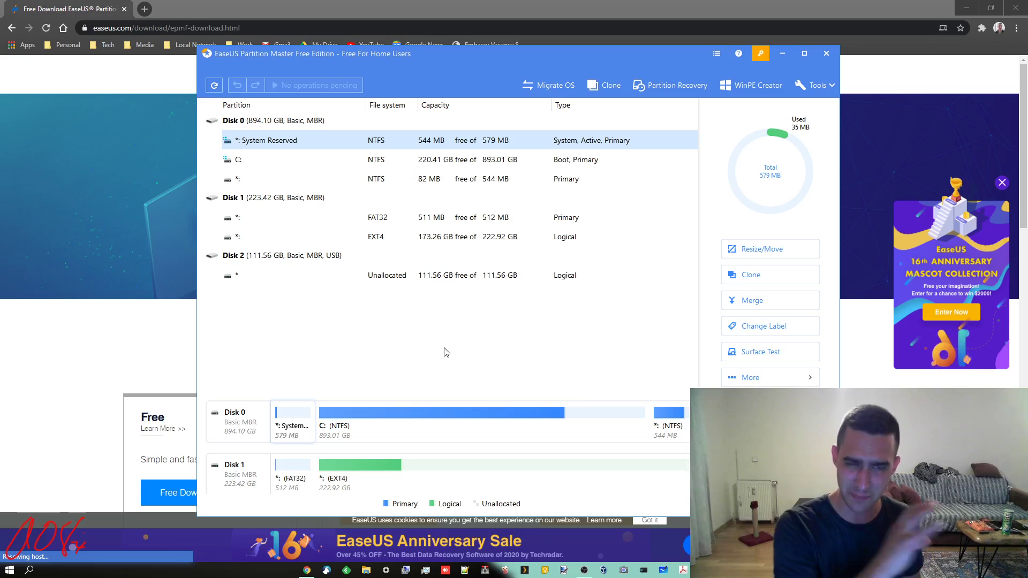
Step: Close the browser window, convert the empty Disk 2 to GPT, and execute the pending operation through to completion
click(1015, 8)
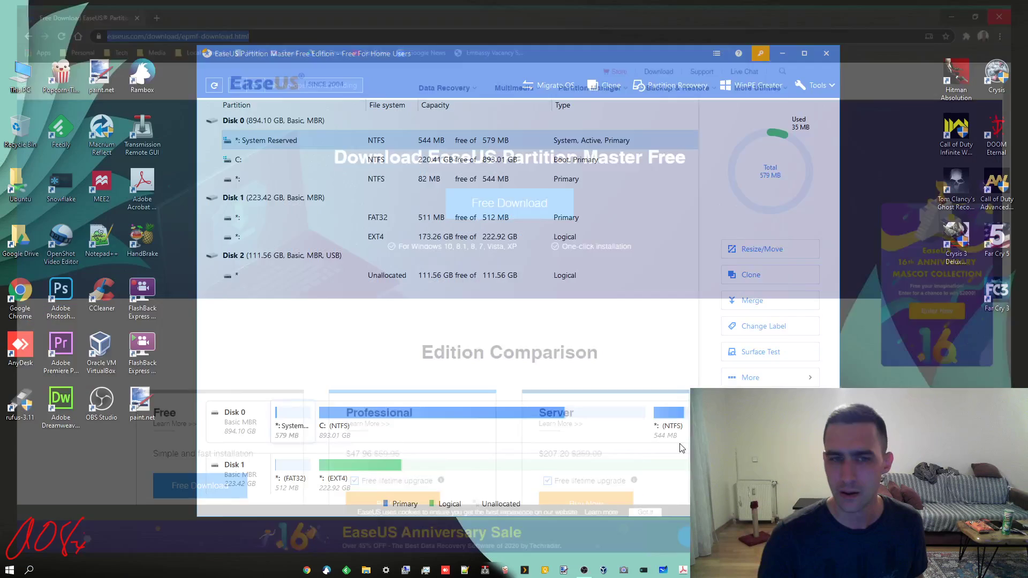
right_click(266, 258)
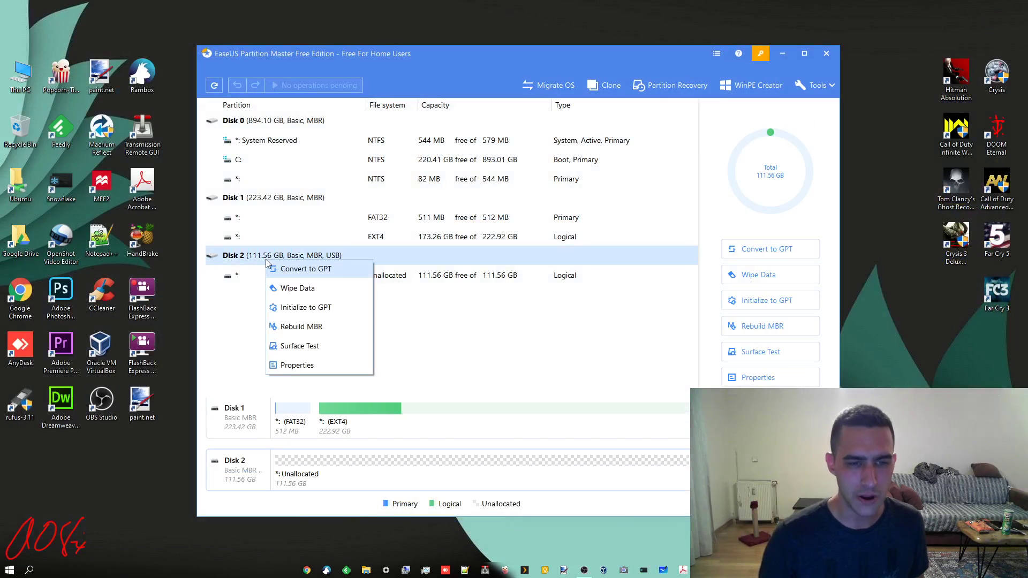
click(314, 268)
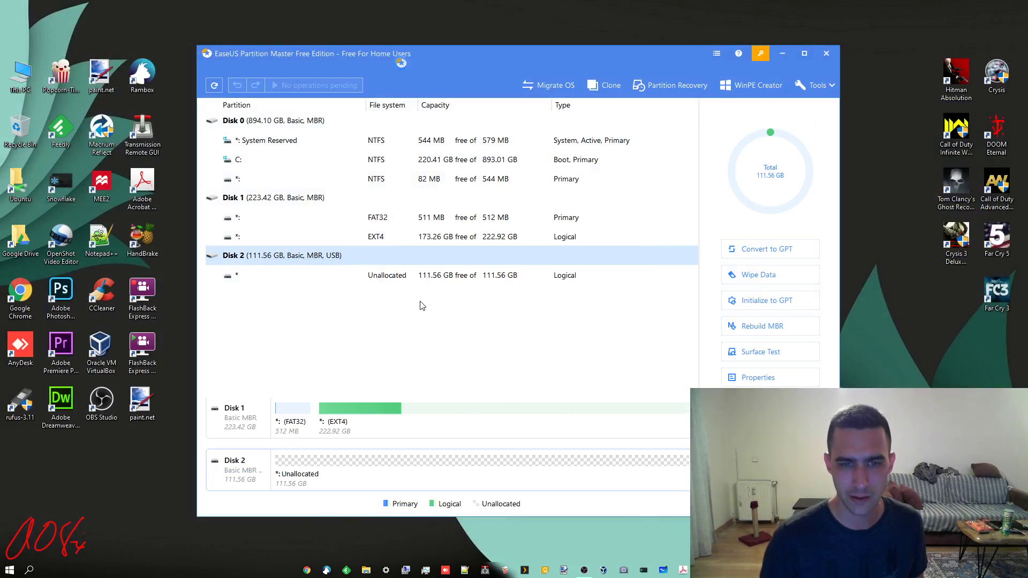
right_click(321, 257)
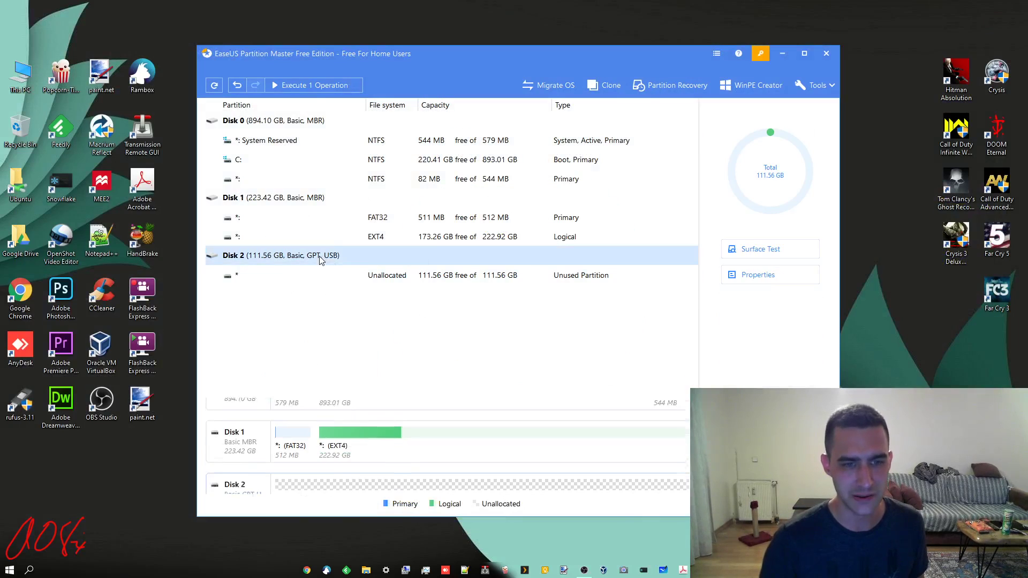
click(398, 343)
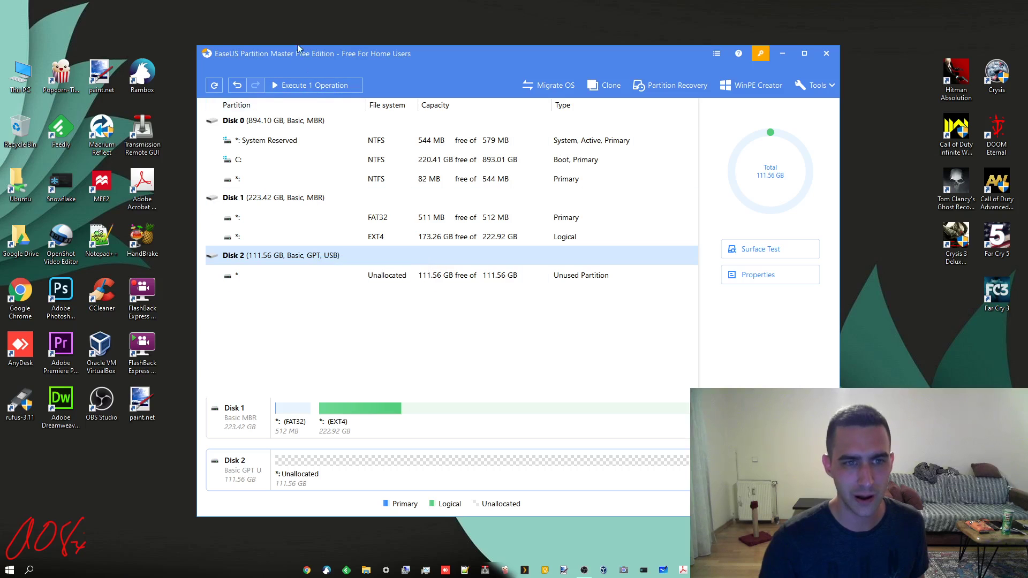
click(310, 85)
click(589, 385)
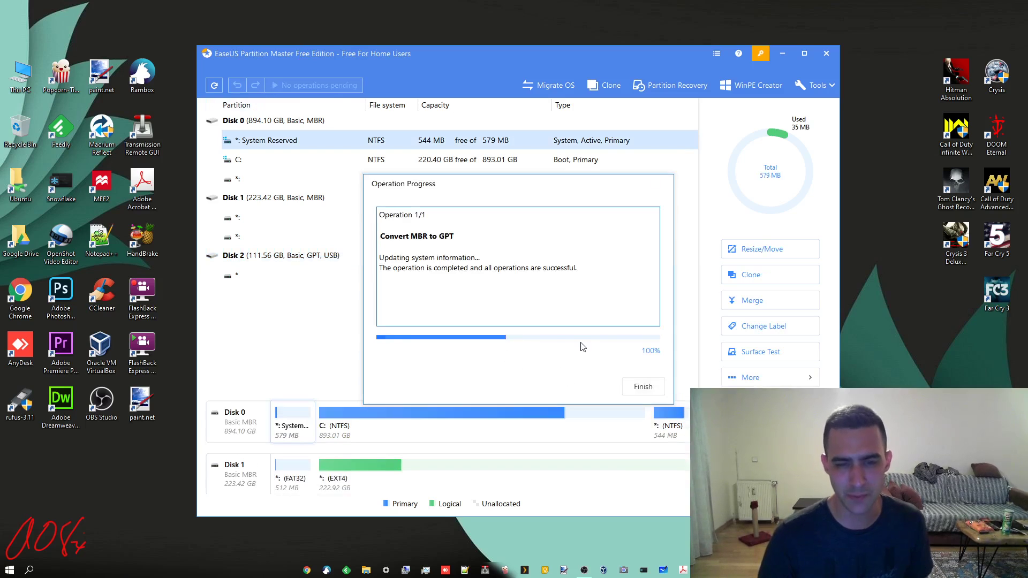
click(644, 386)
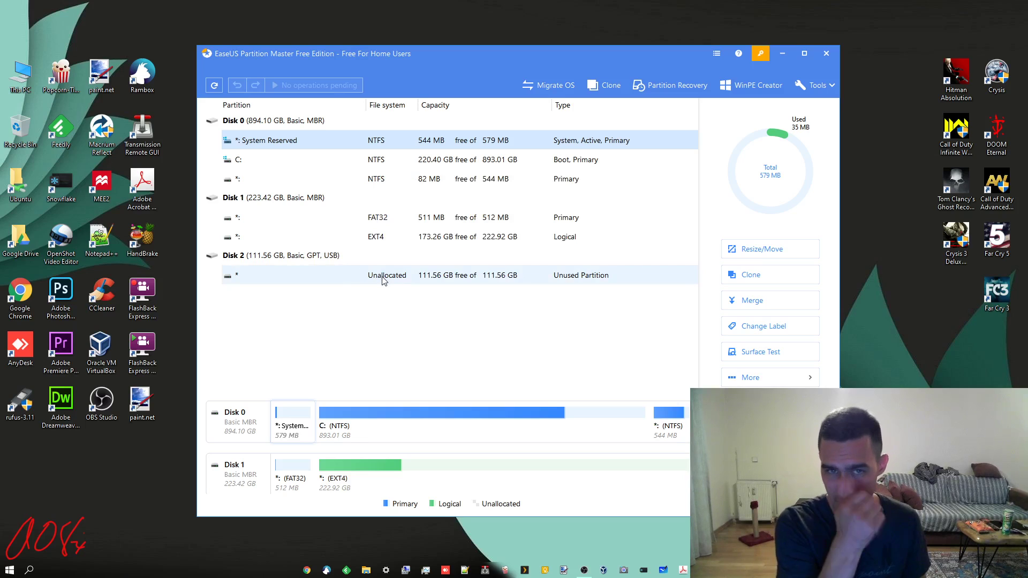
Step: Start creating a partition in Disk 2's unallocated space, try several sizes and positions, and return it to the full 111.55 GB
right_click(383, 281)
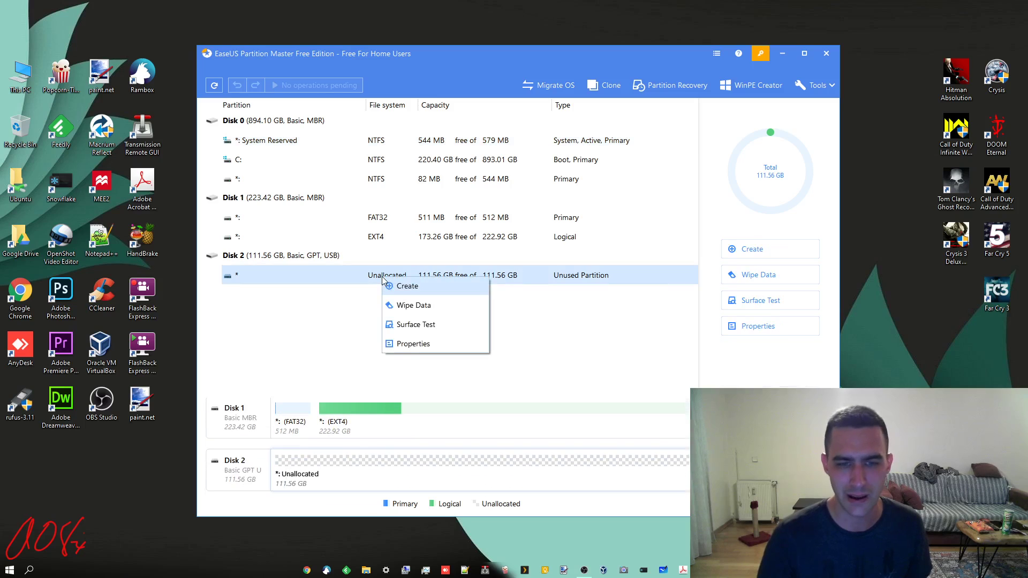
click(399, 288)
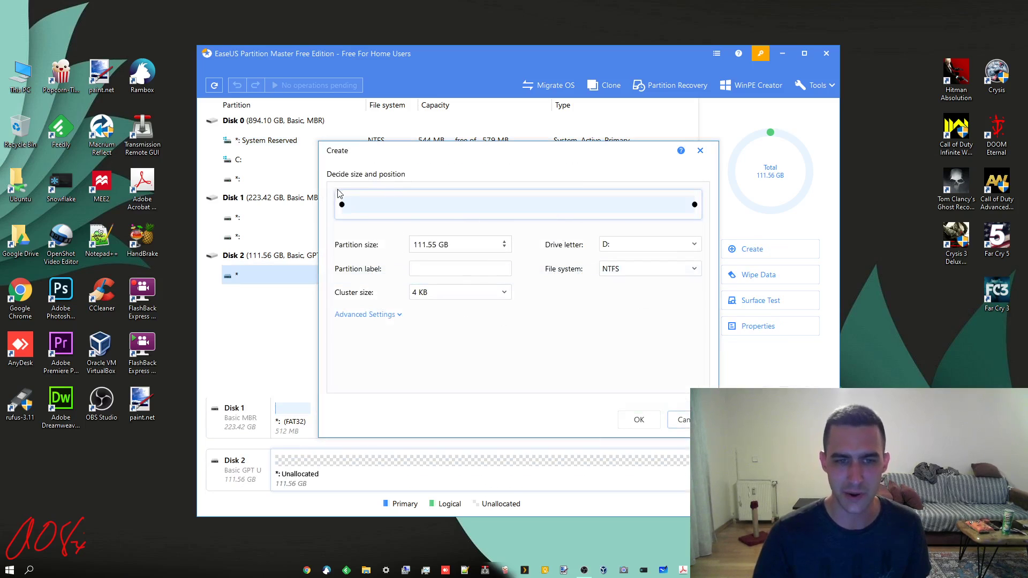
drag(694, 205, 633, 218)
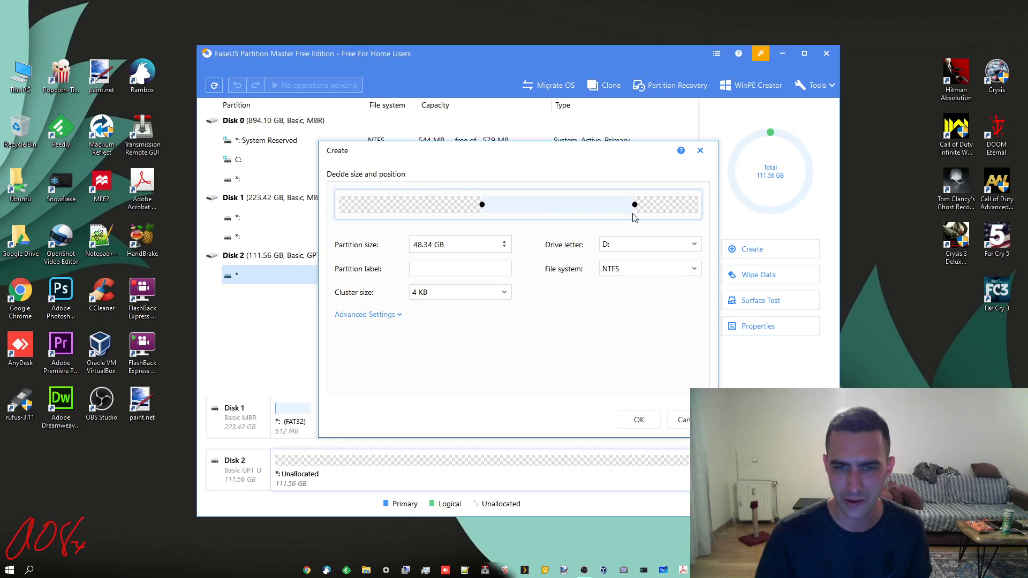
drag(567, 209, 638, 206)
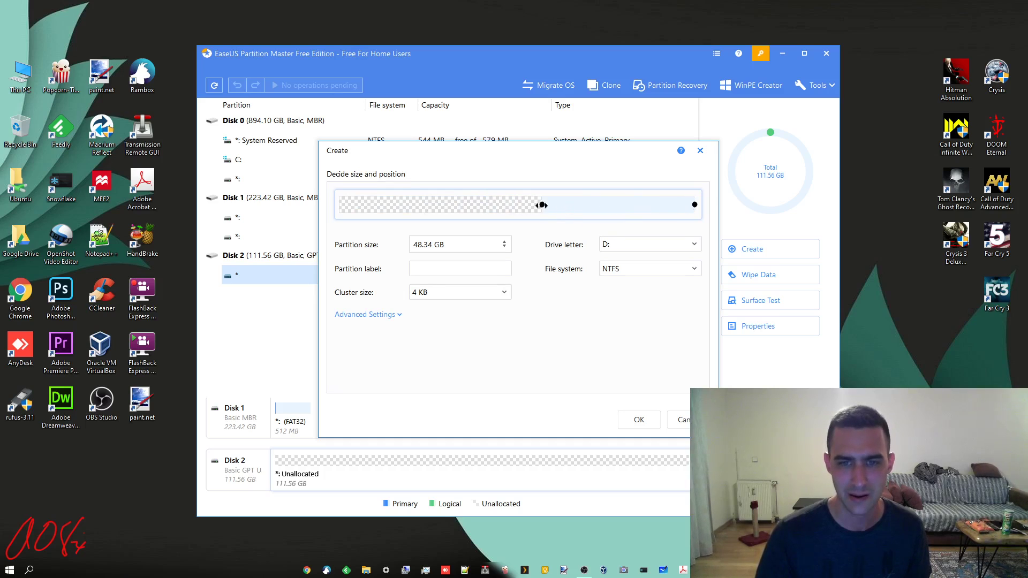
drag(541, 204, 516, 204)
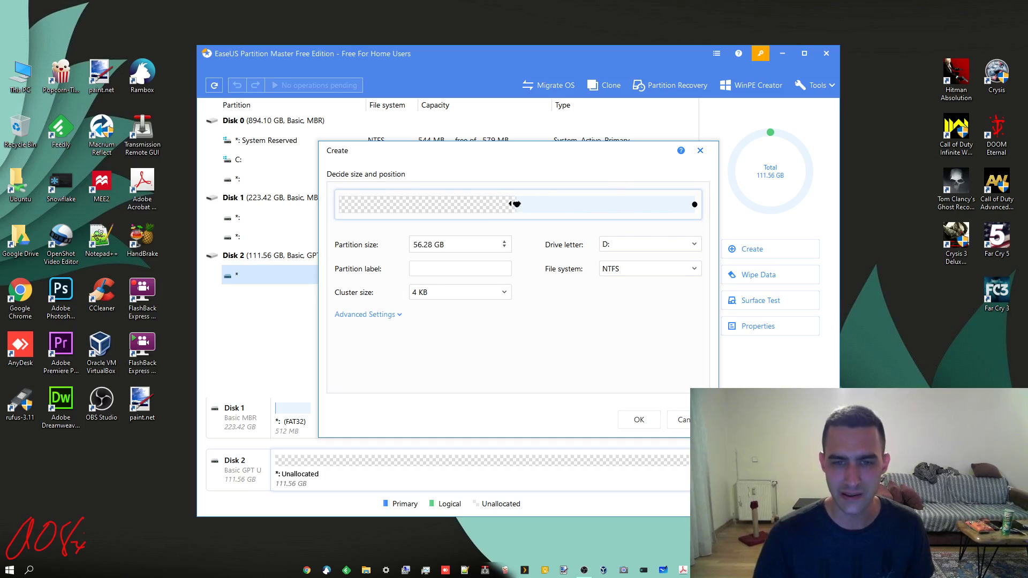
drag(516, 204, 487, 204)
drag(486, 204, 484, 204)
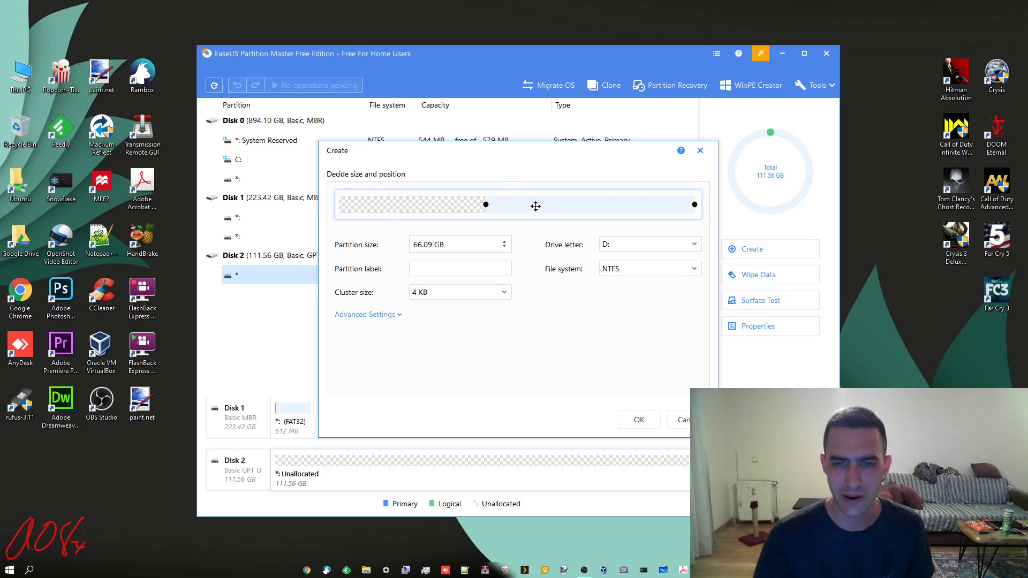
drag(535, 206, 377, 199)
drag(550, 205, 721, 231)
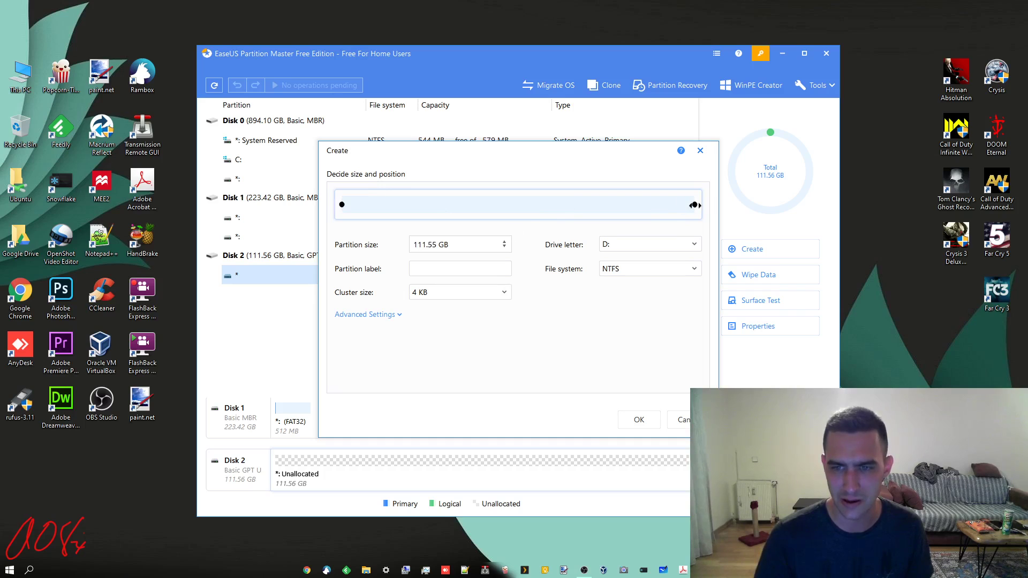
Step: Check the drives in This PC, create the 111.55 GB NTFS partition D: on Disk 2, and execute the pending operation through to completion
double_click(24, 75)
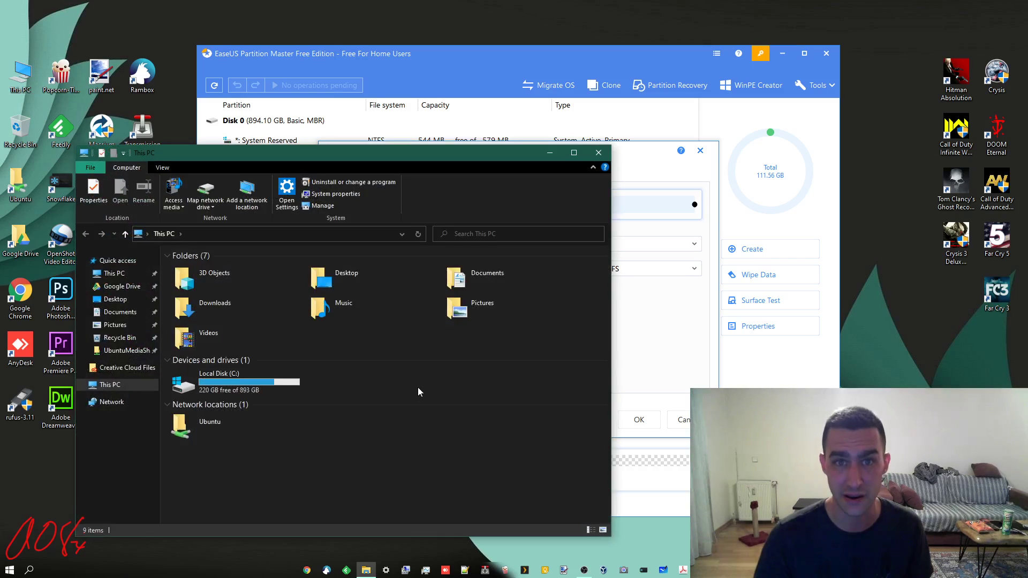
click(598, 153)
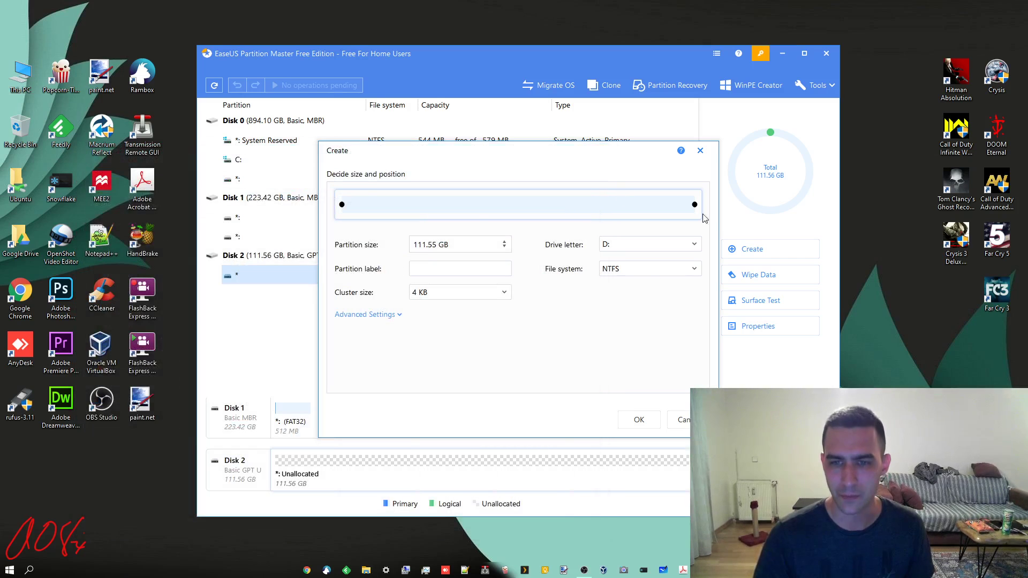
click(638, 419)
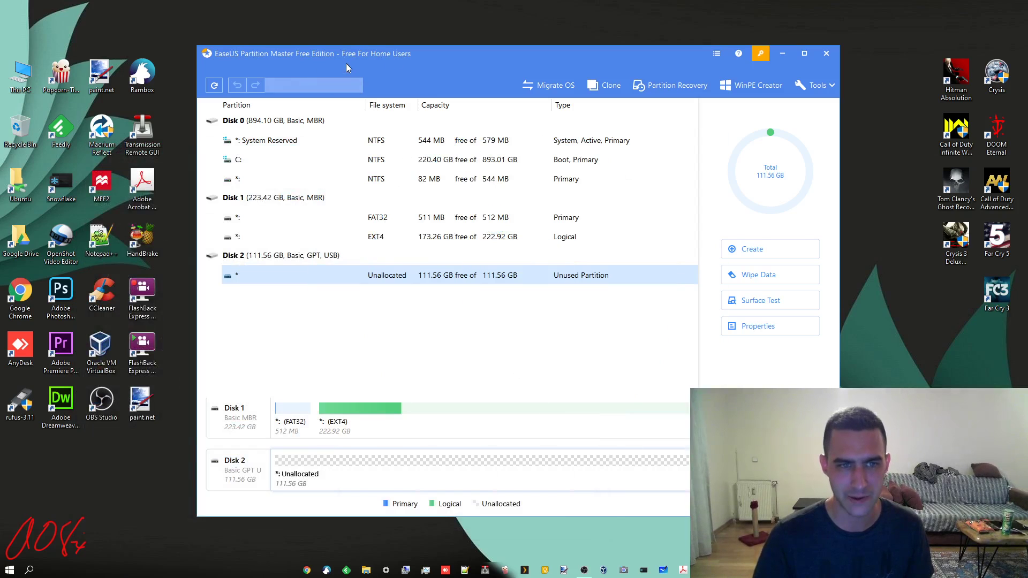
click(318, 87)
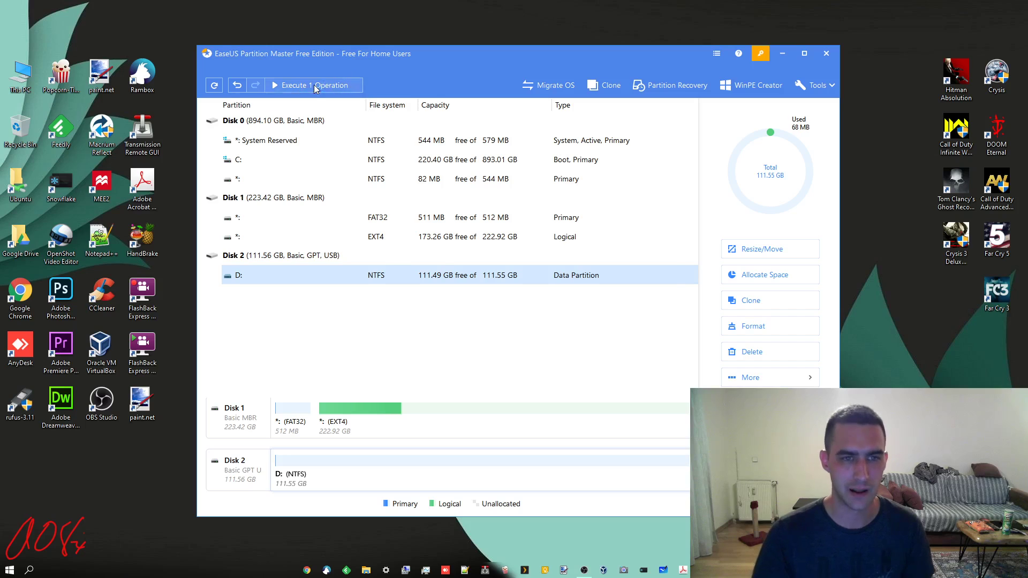
click(593, 384)
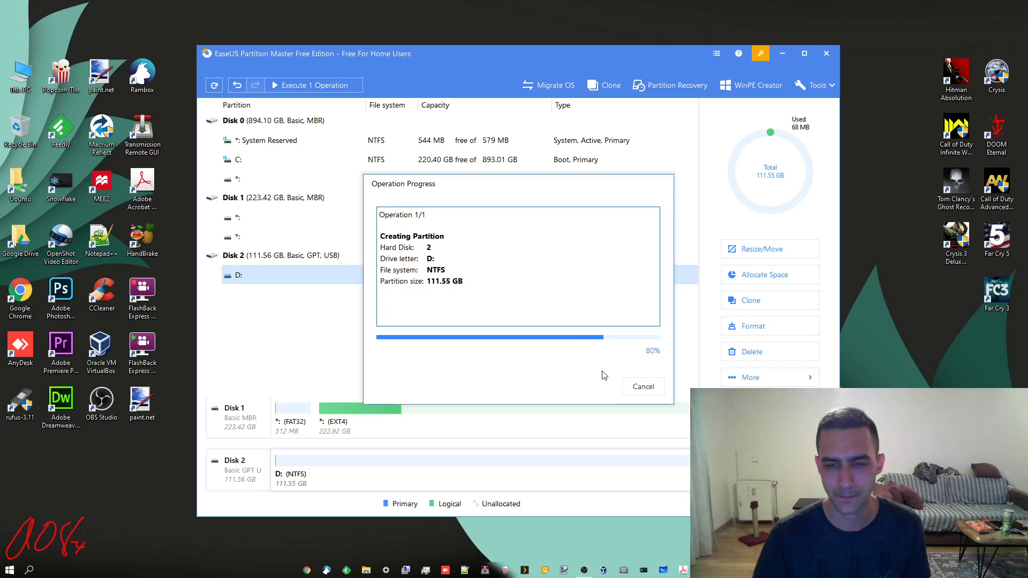
double_click(14, 71)
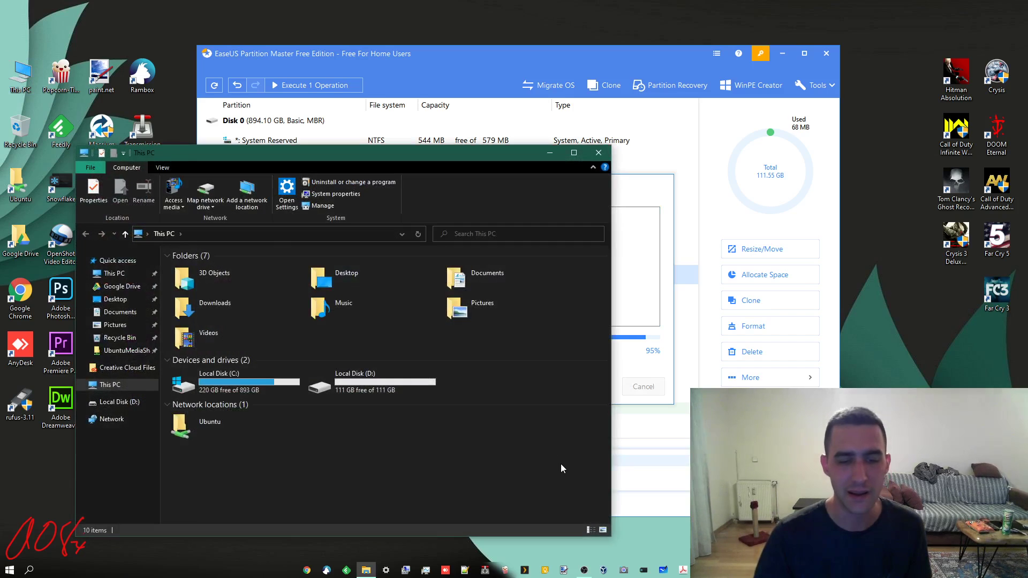
click(599, 152)
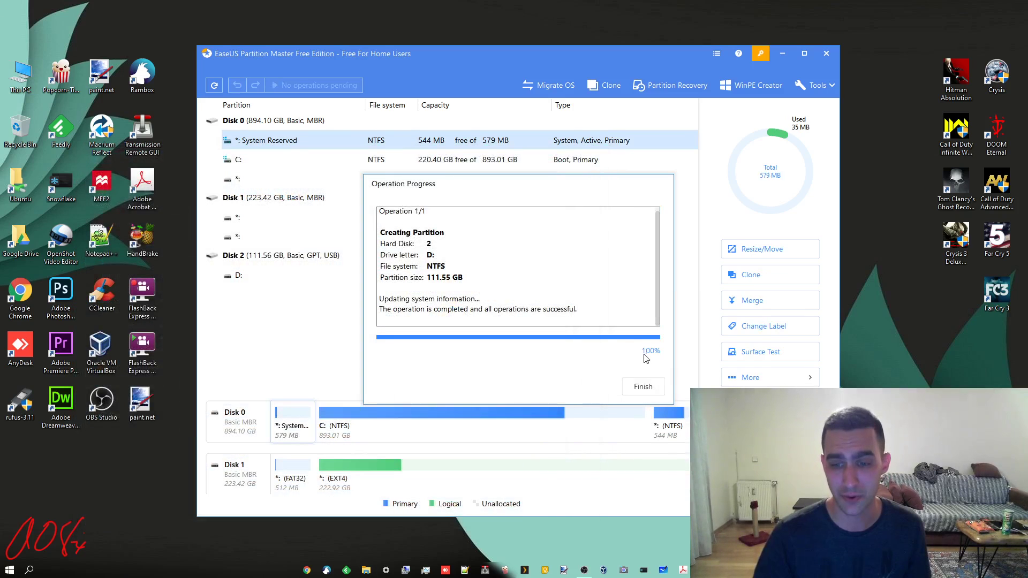
click(645, 394)
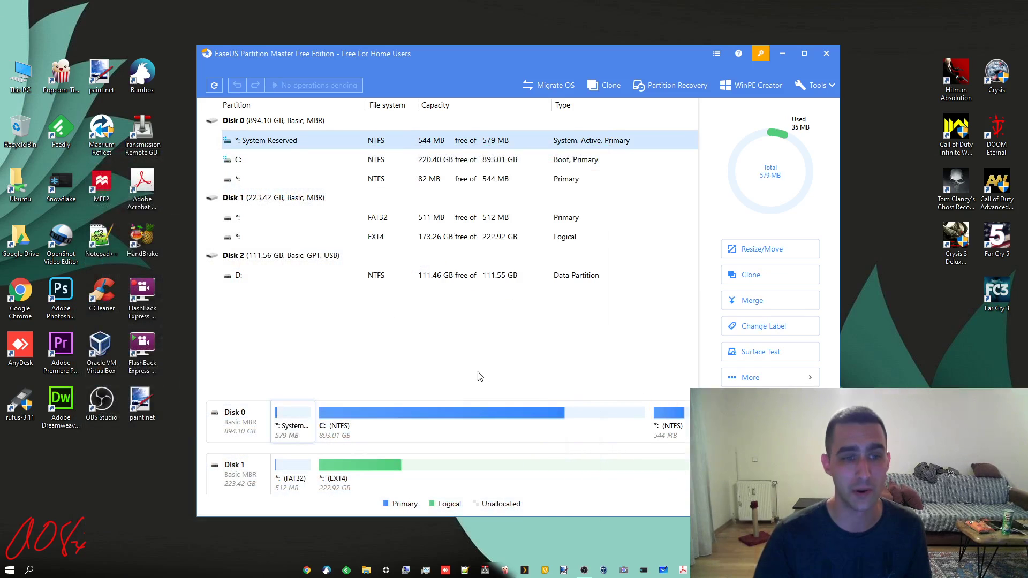
Step: Compare Disk 1's partitions with the drives listed in This PC, and examine the operations available for Disk 1
click(284, 203)
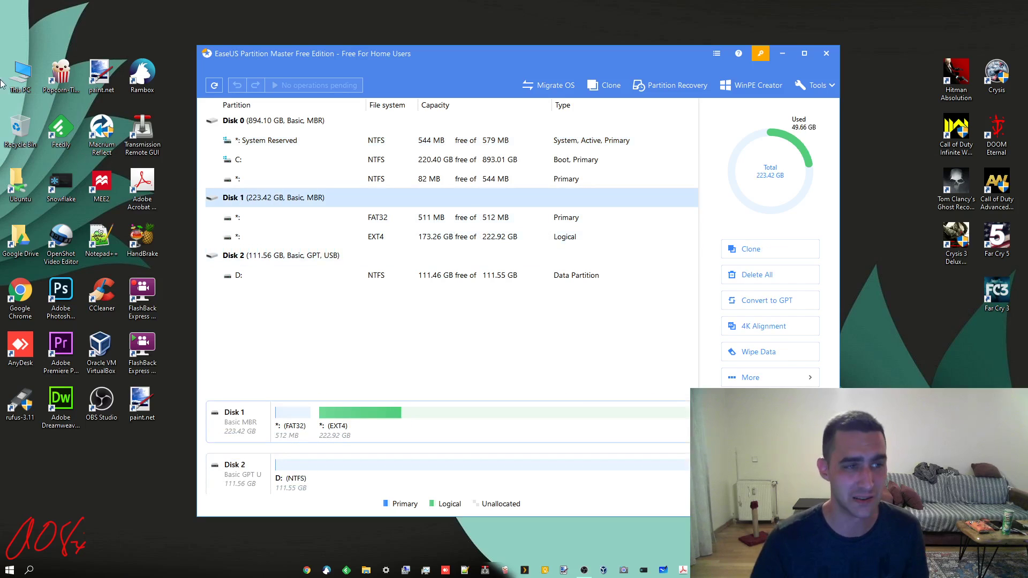
double_click(24, 75)
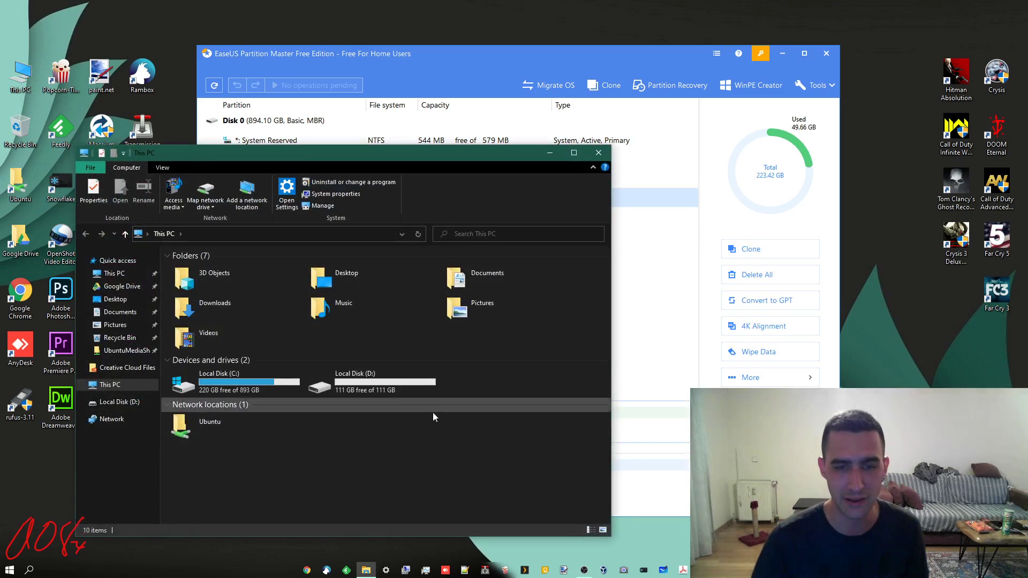
click(598, 152)
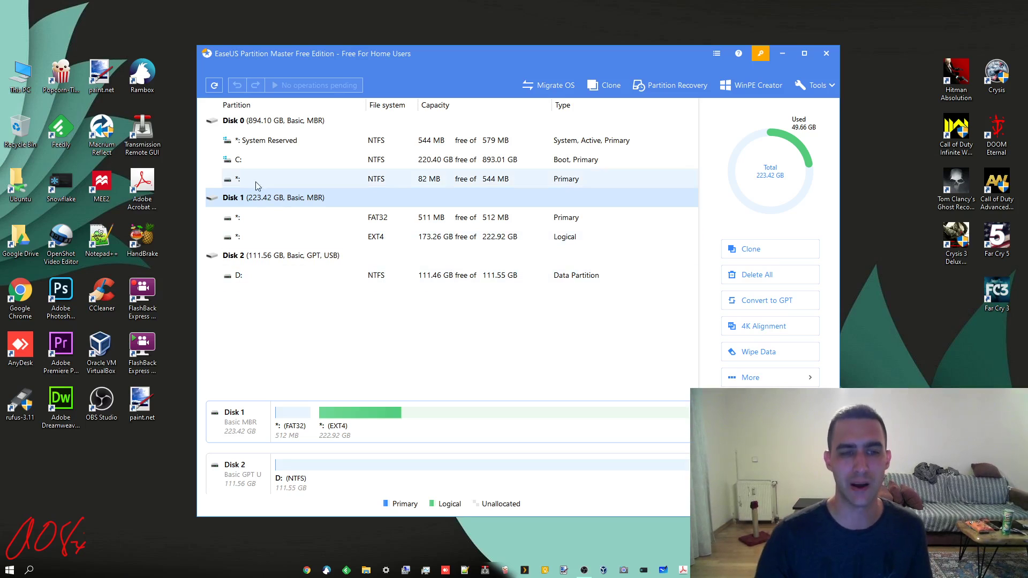
right_click(288, 201)
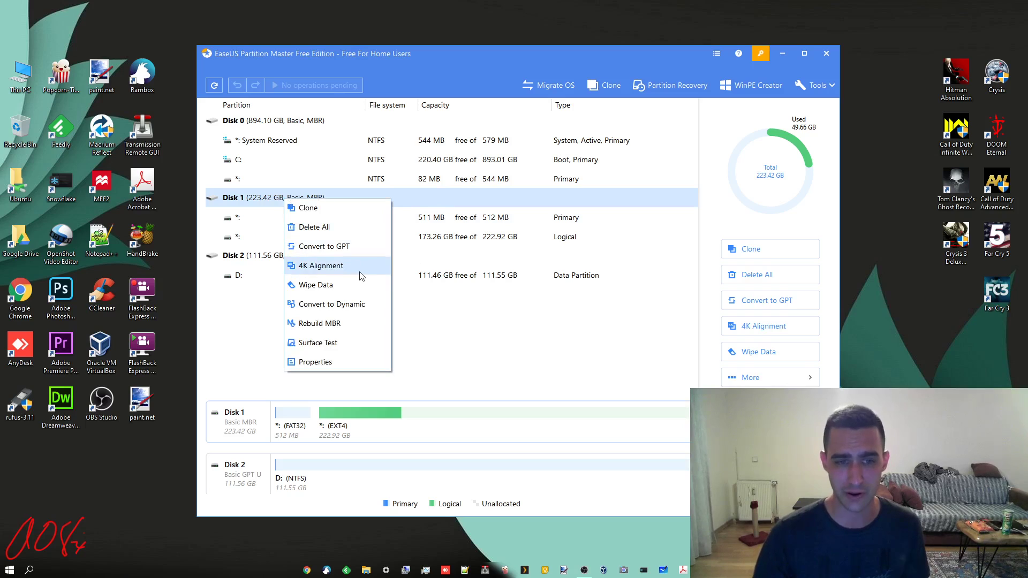
click(549, 357)
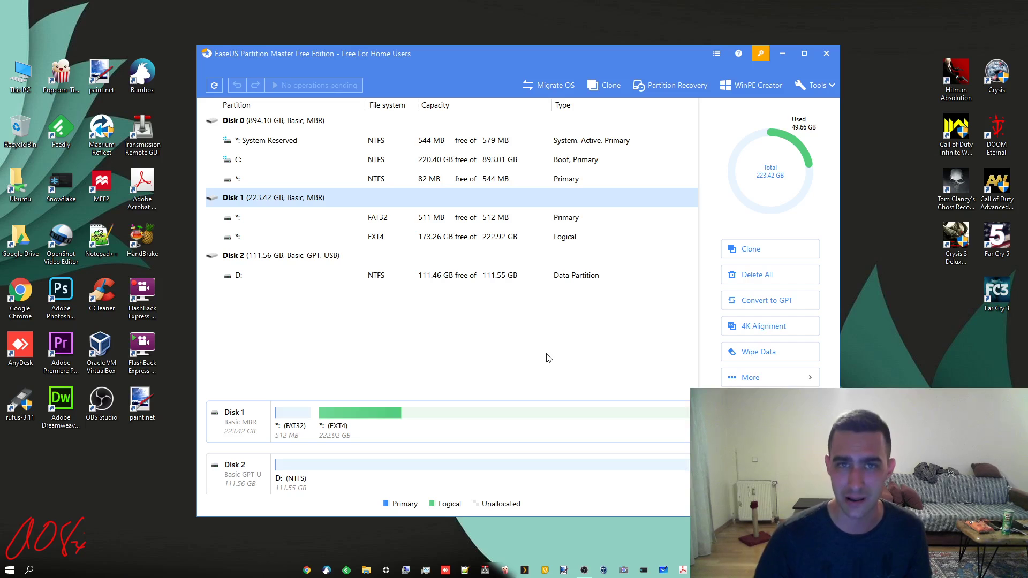
Step: Convert Disk 2 from GPT to MBR and execute the pending operation through to completion
click(321, 257)
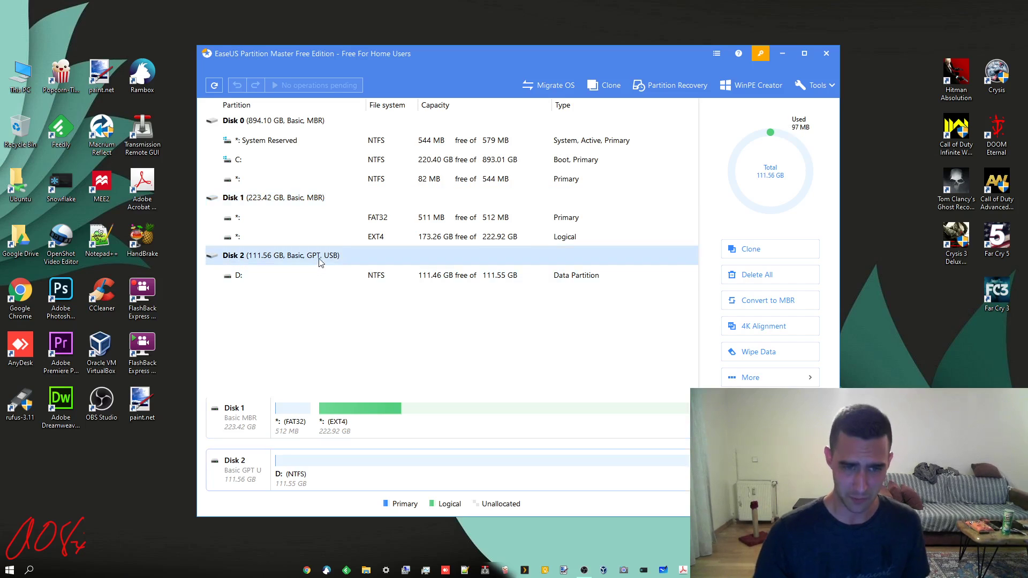
right_click(326, 258)
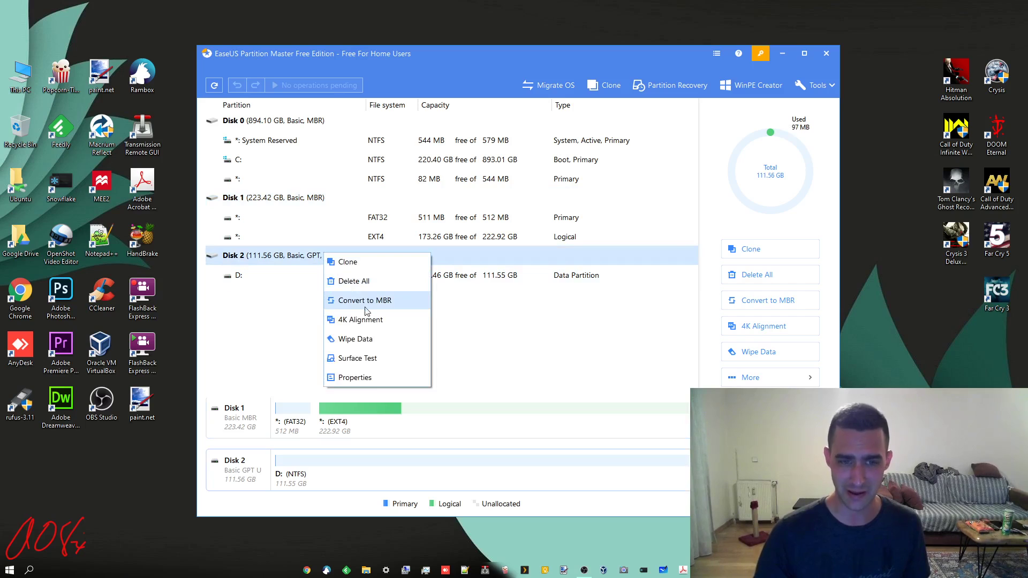
key(Escape)
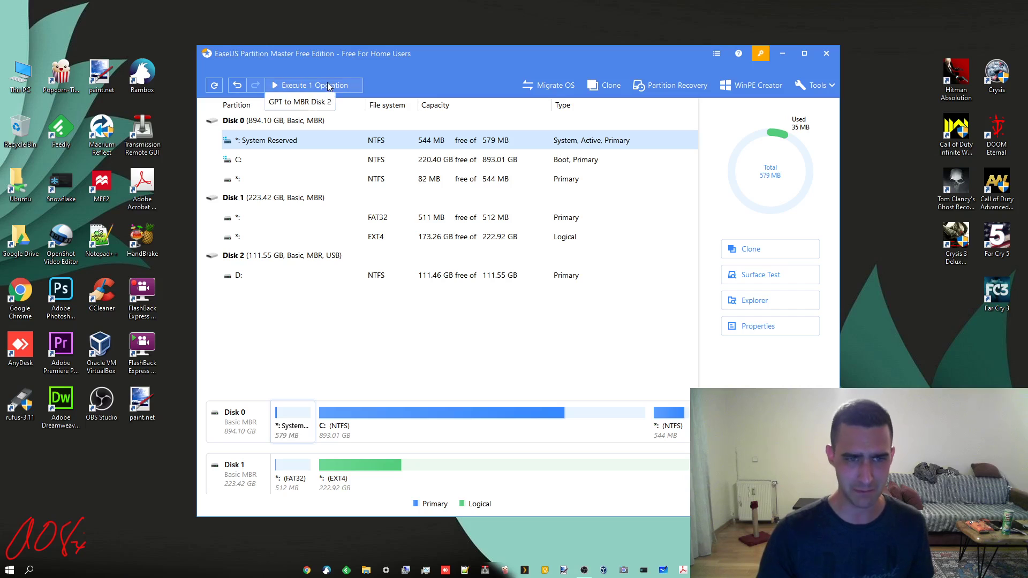
click(327, 86)
click(602, 386)
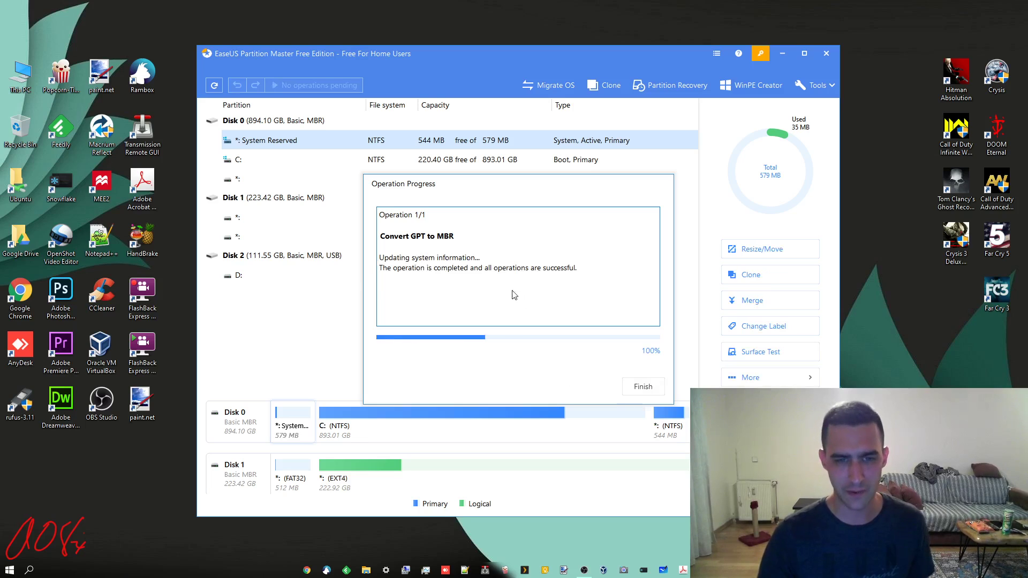
click(639, 388)
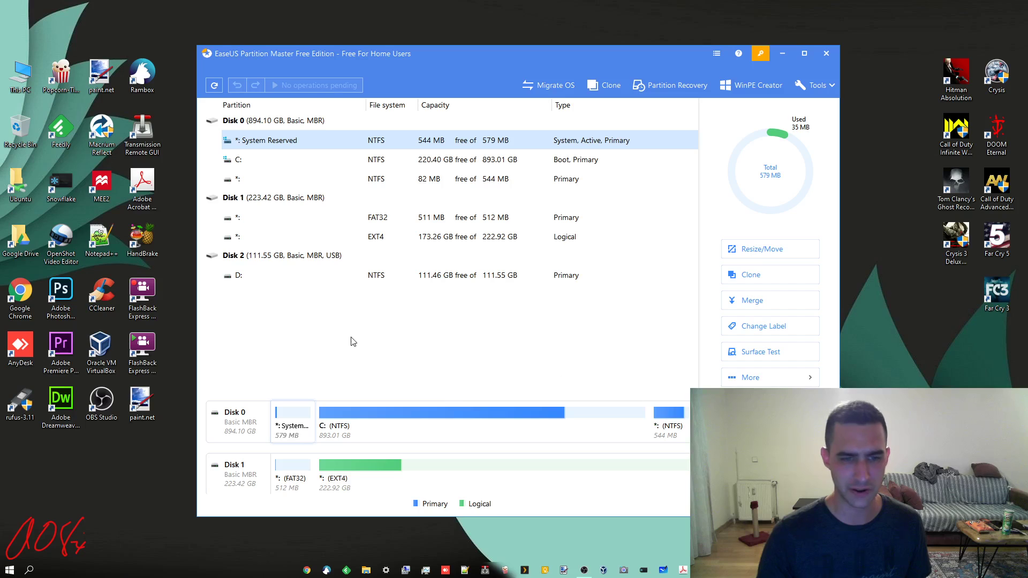
Step: Check the drives listed in This PC after the conversion, and view the partition layout of Disks 1 and 2
double_click(18, 79)
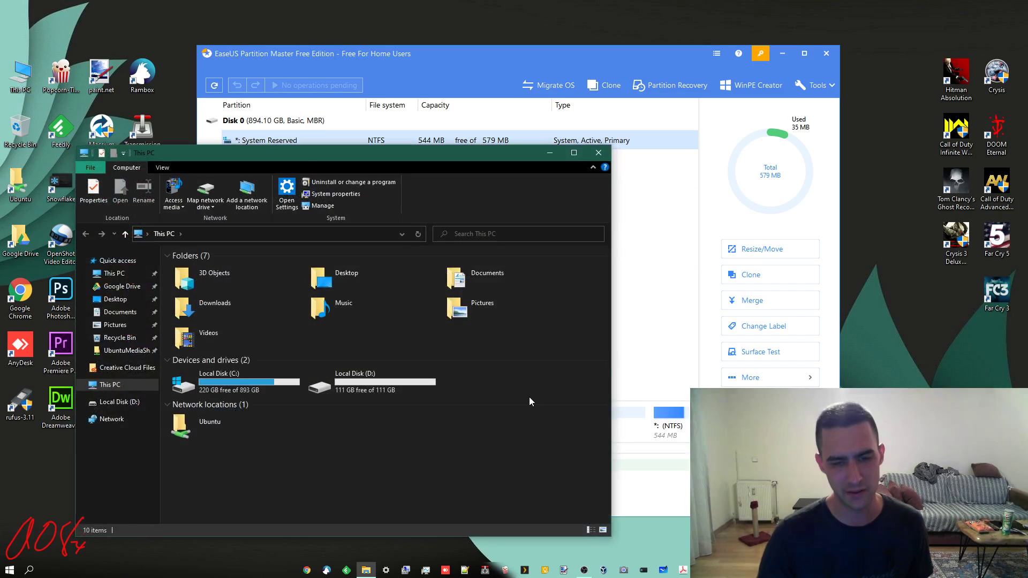
click(599, 153)
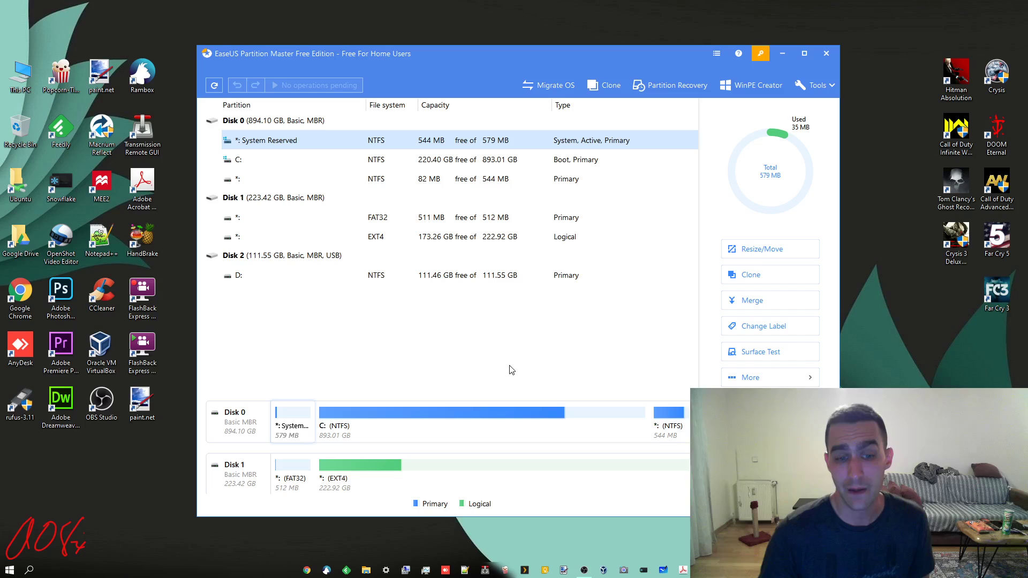
scroll(560, 470, down, 1)
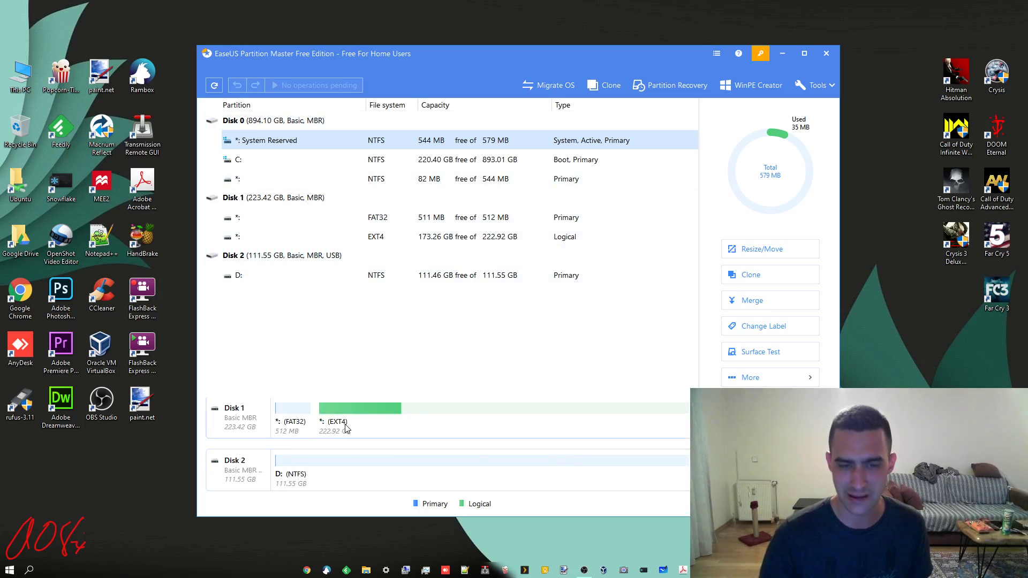
Step: Open Disk Management in Computer Management, inspect the 222.92 GB partition on Disk 1 and its file system entry, and close the window
right_click(27, 73)
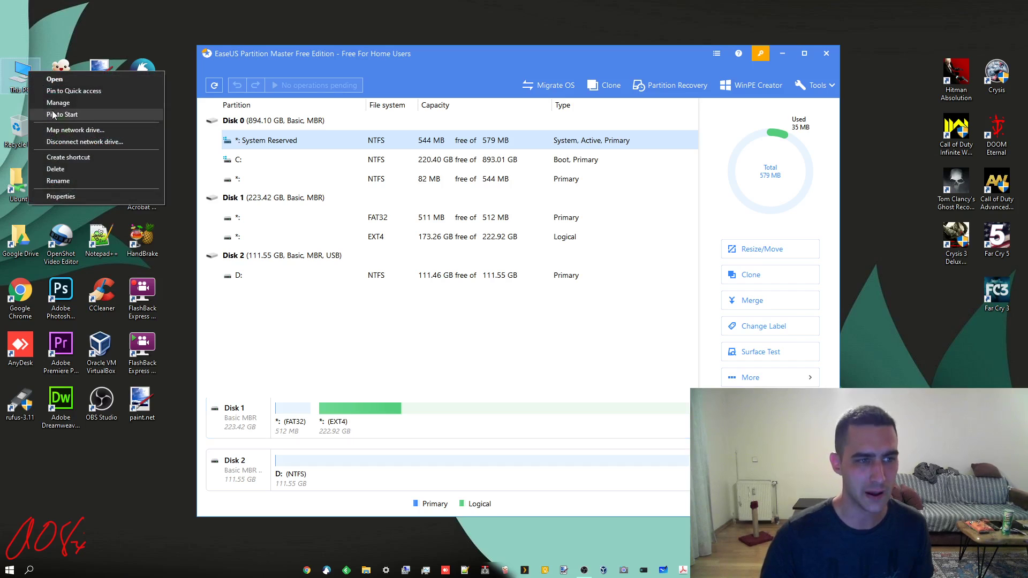
key(Escape)
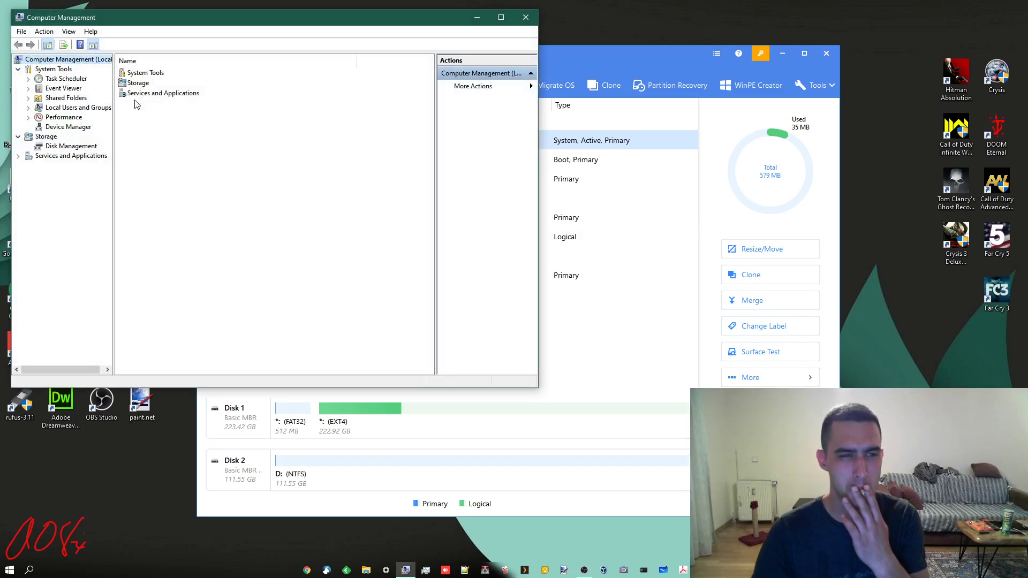
click(68, 147)
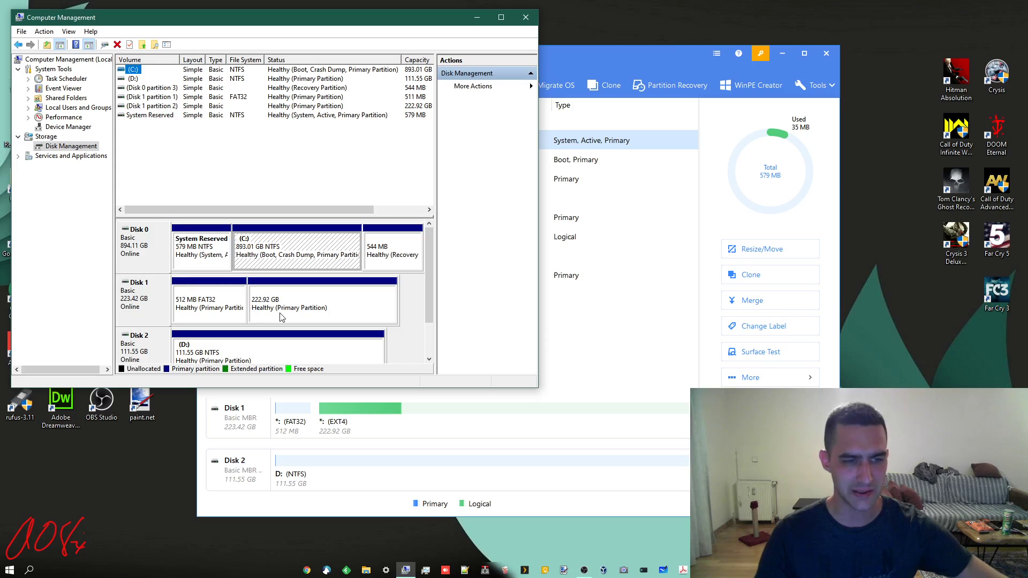
click(308, 315)
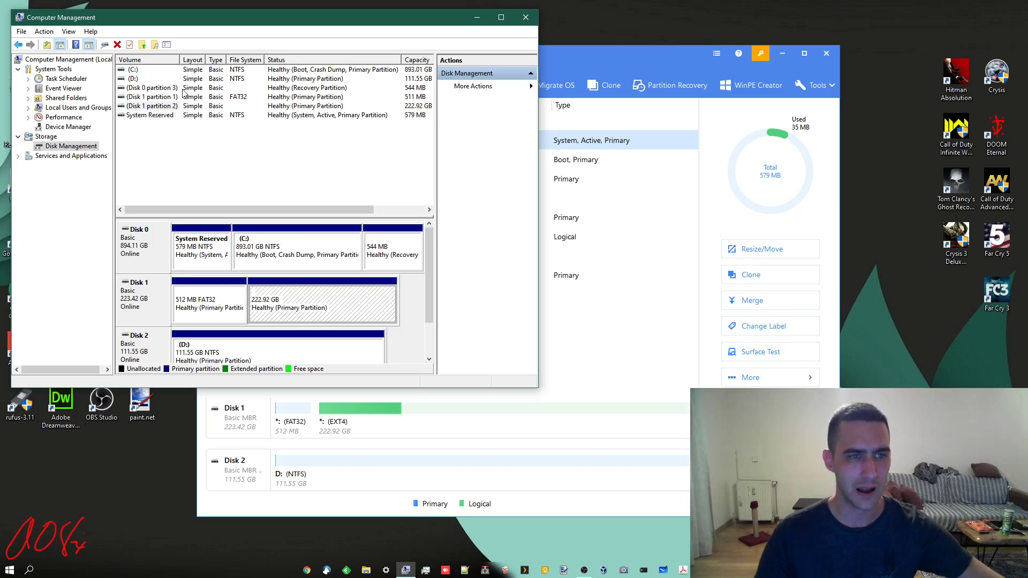
click(241, 107)
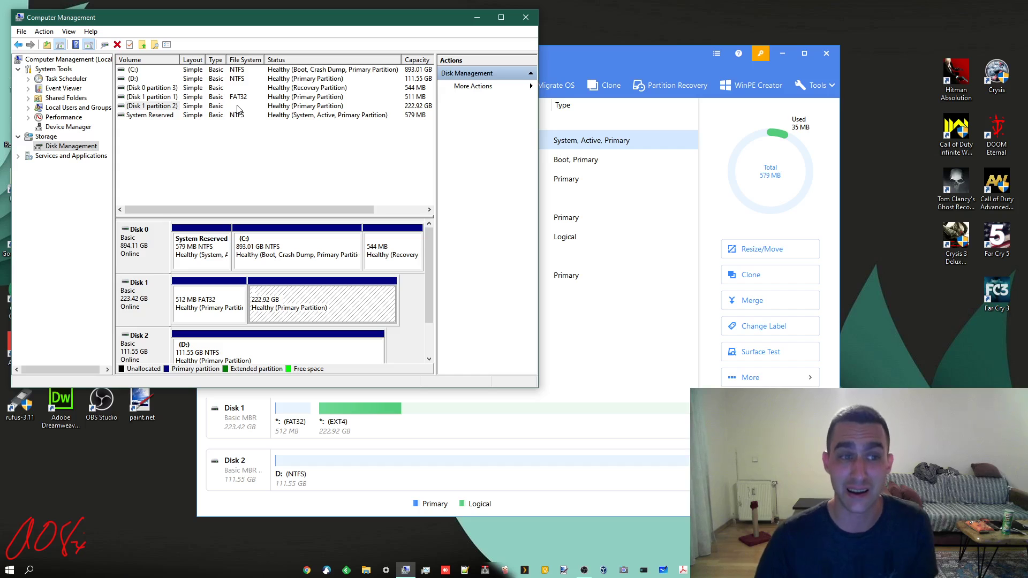
click(524, 17)
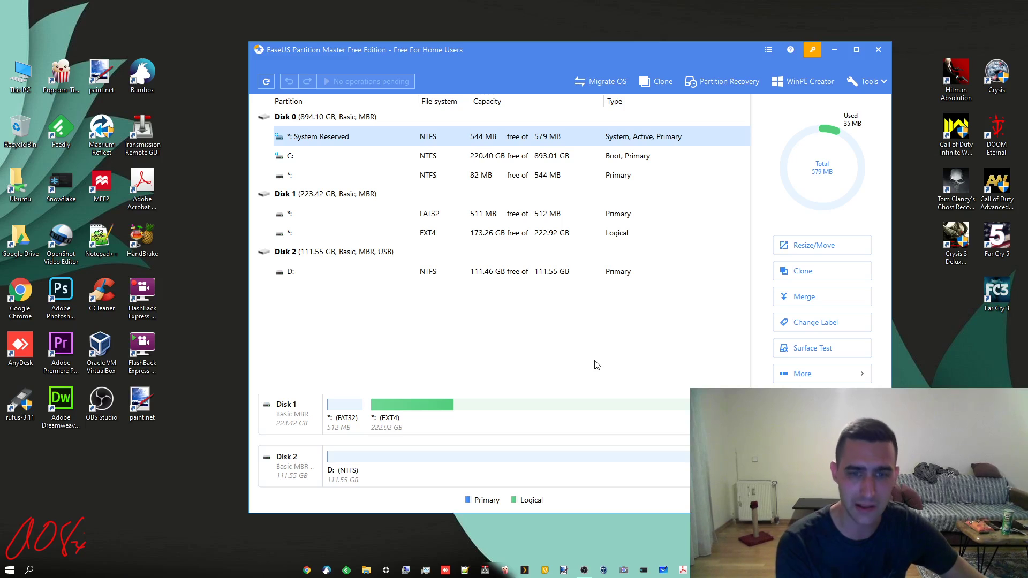
Step: Close EaseUS Partition Master, search Windows for "ease" to show how to find the app, and dismiss the search
click(878, 49)
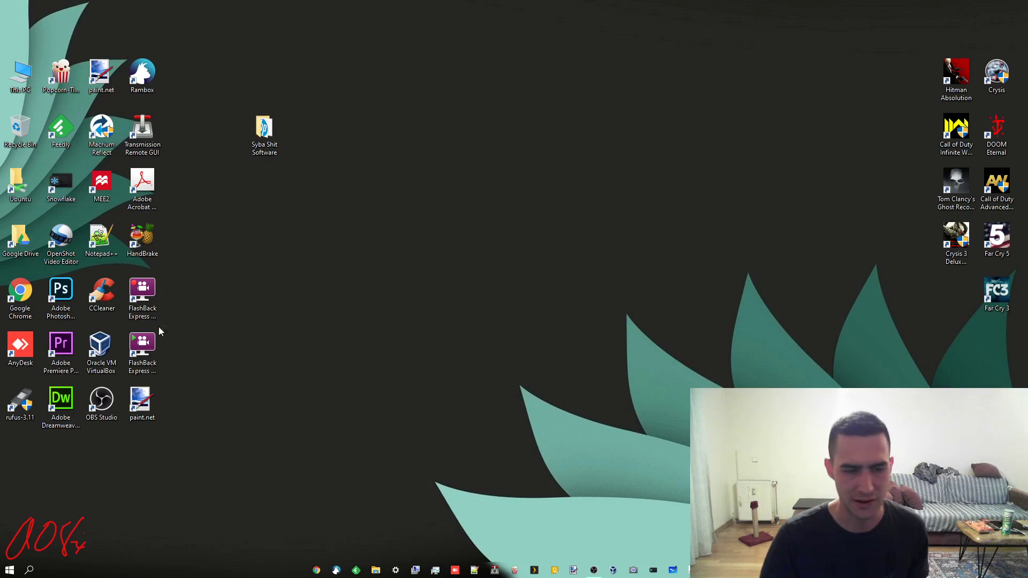
click(10, 569)
text(ease)
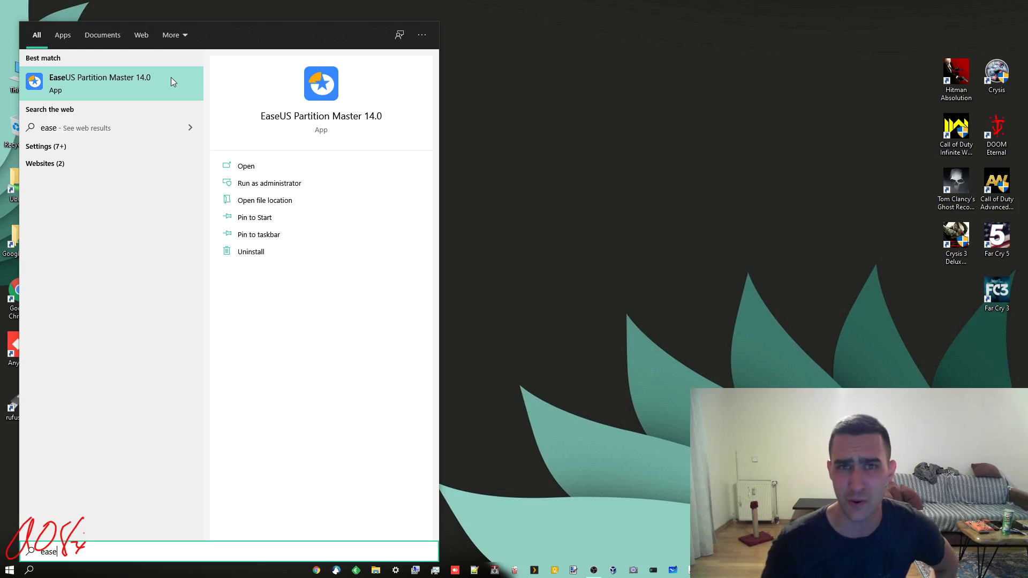
click(765, 382)
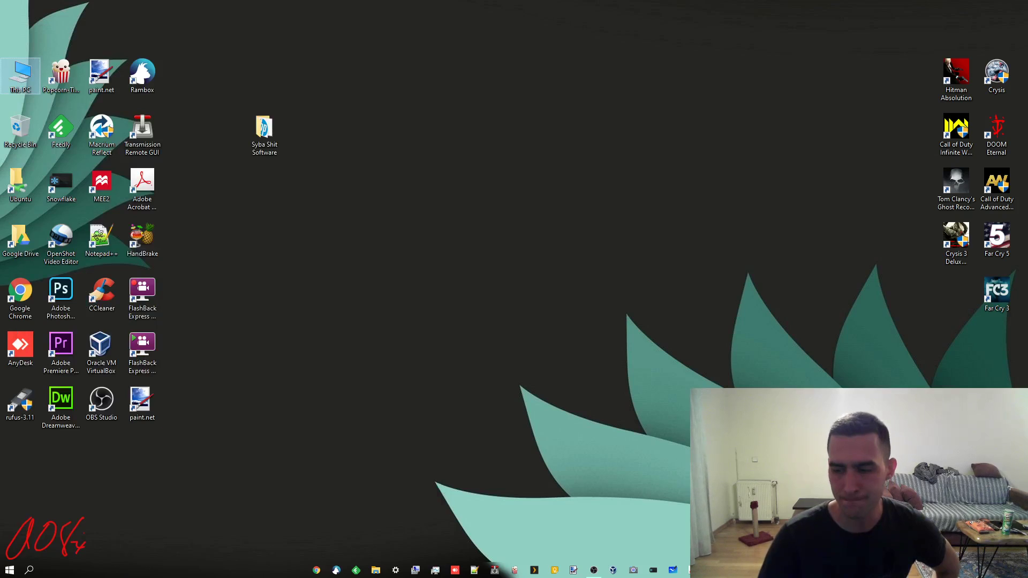